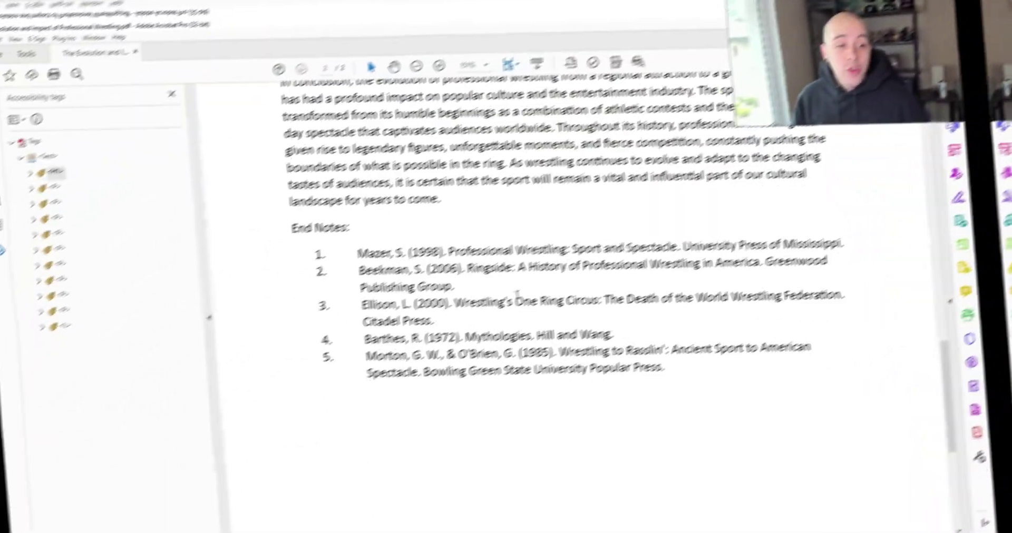
On page 1, expand the first paragraph's <P> tag and select the <Span> holding superscript 1
scroll(400, 263, "up", 1)
left_click_drag(399, 260, 529, 350)
scroll(655, 319, "up", 6)
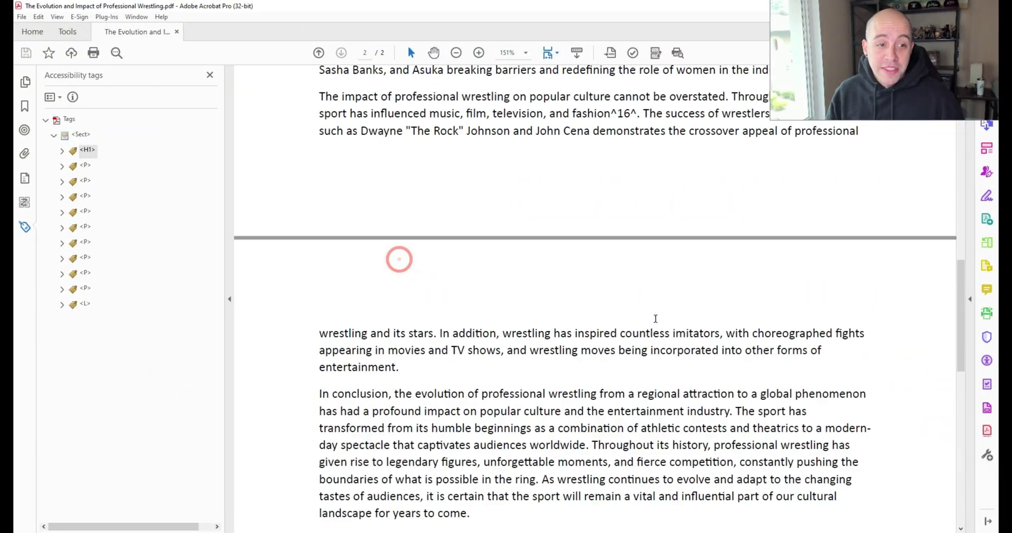
scroll(655, 319, "up", 10)
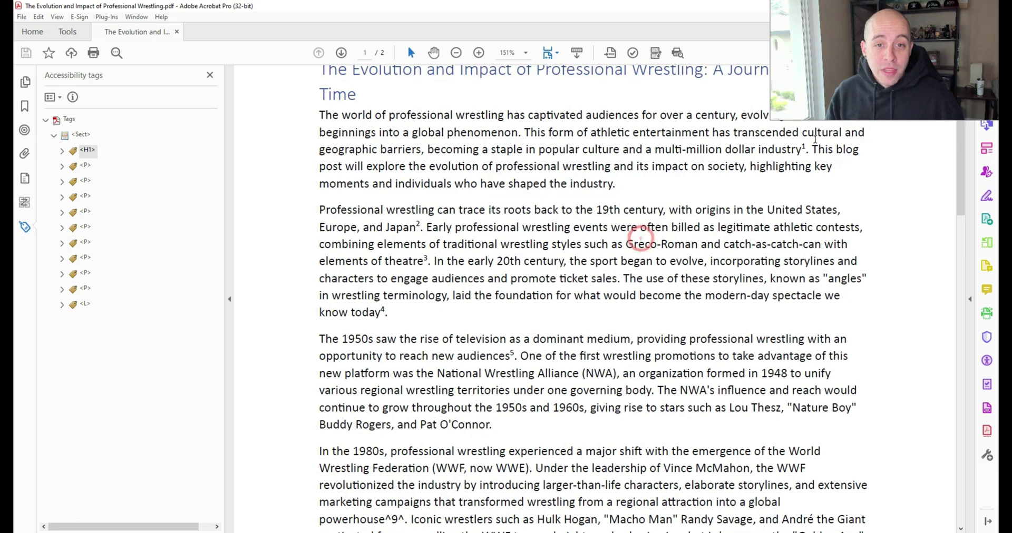
left_click(771, 180)
scroll(806, 145, "up", 2)
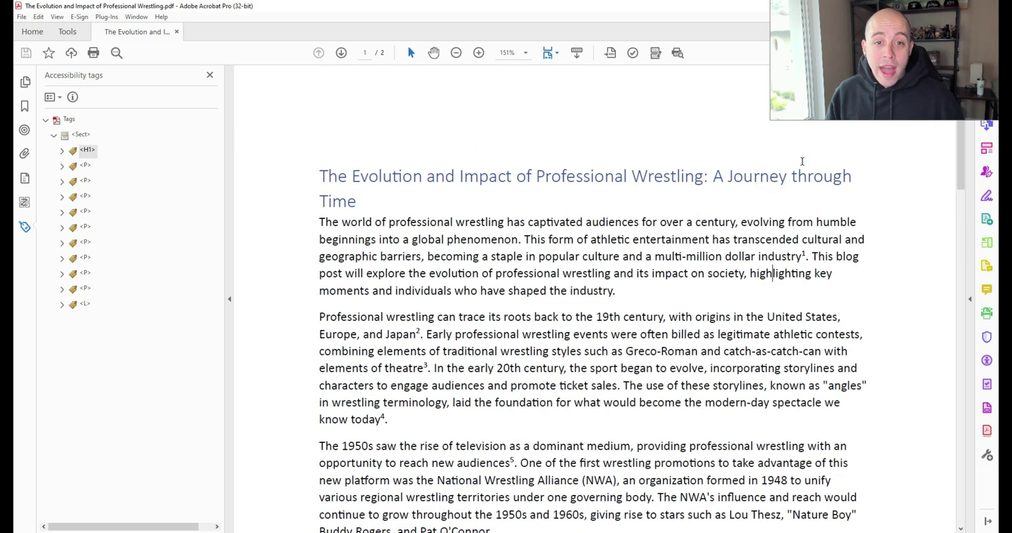
left_click(85, 166)
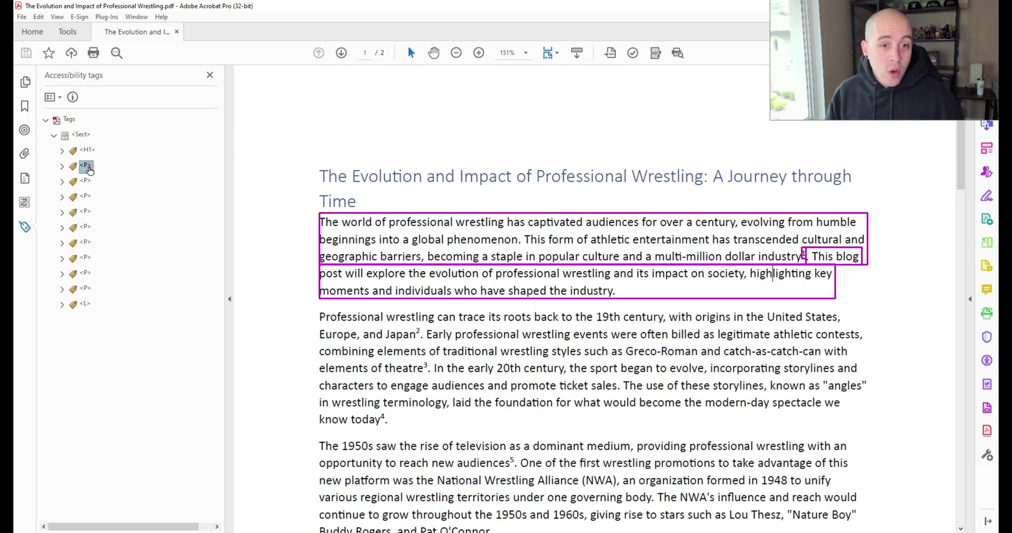
key("Right")
key("Right")
key("Down")
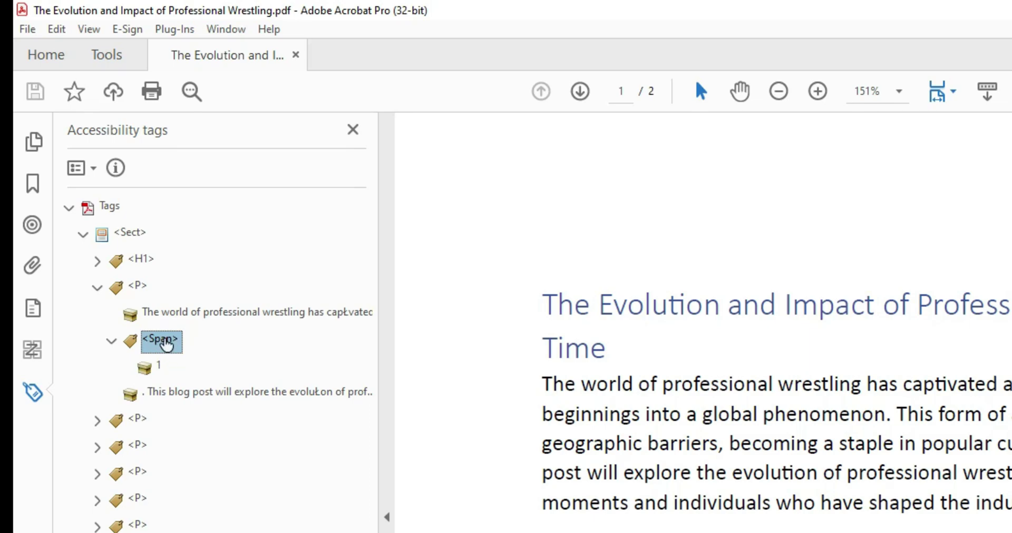
Change the <Span> tag type to Reference, then select the superscript 1 after 'industry' on the page
right_click(166, 343)
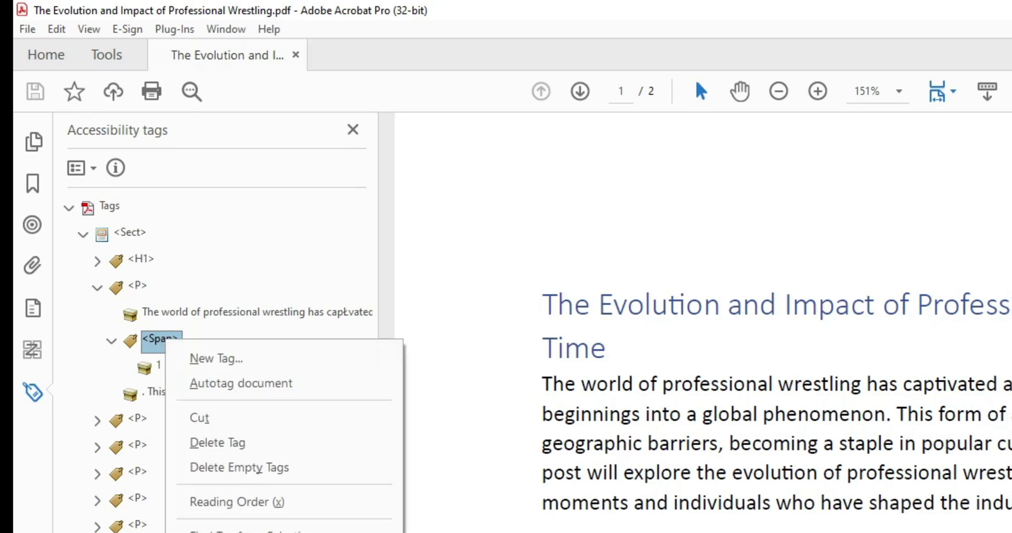
key("Up")
key("Return")
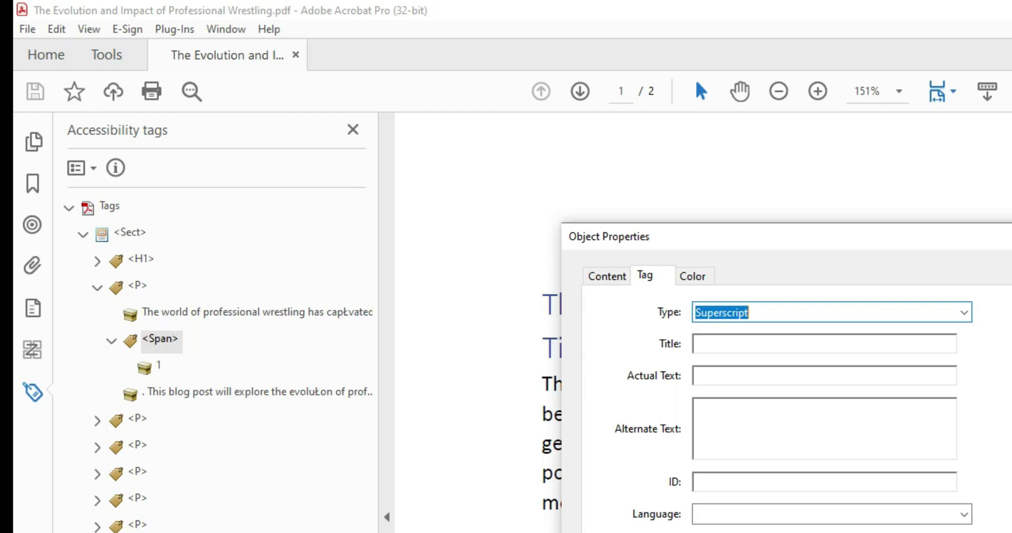
type("Refer")
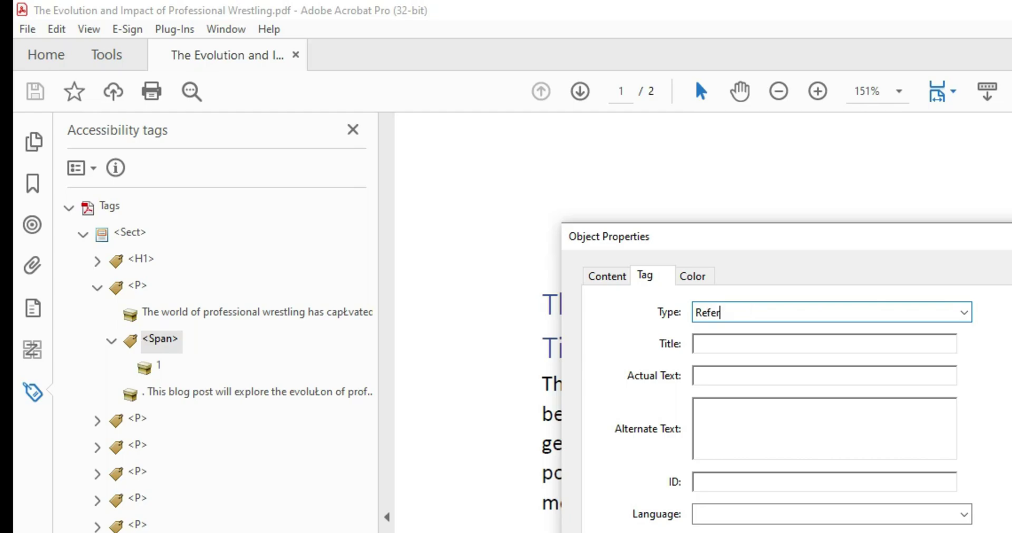
type("ence")
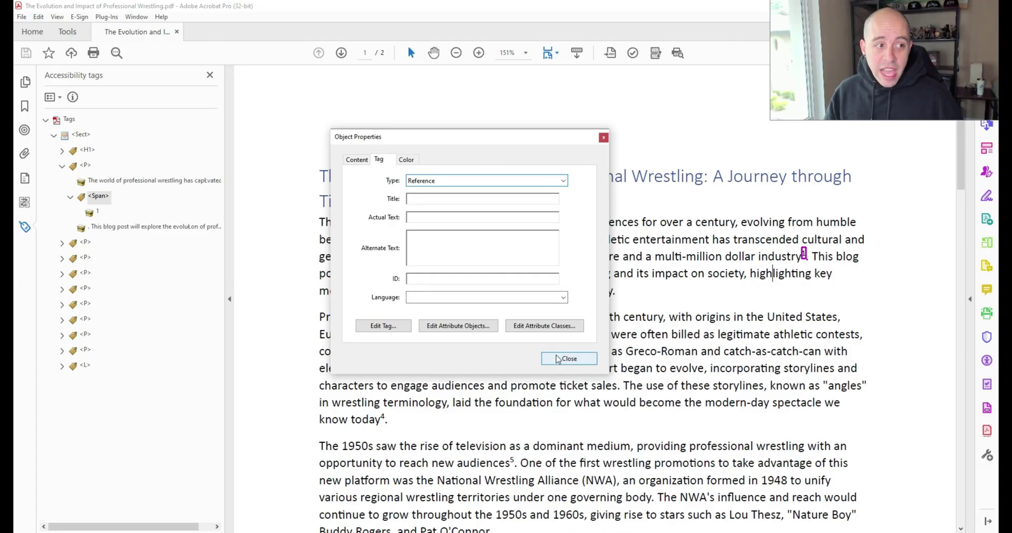
left_click(556, 354)
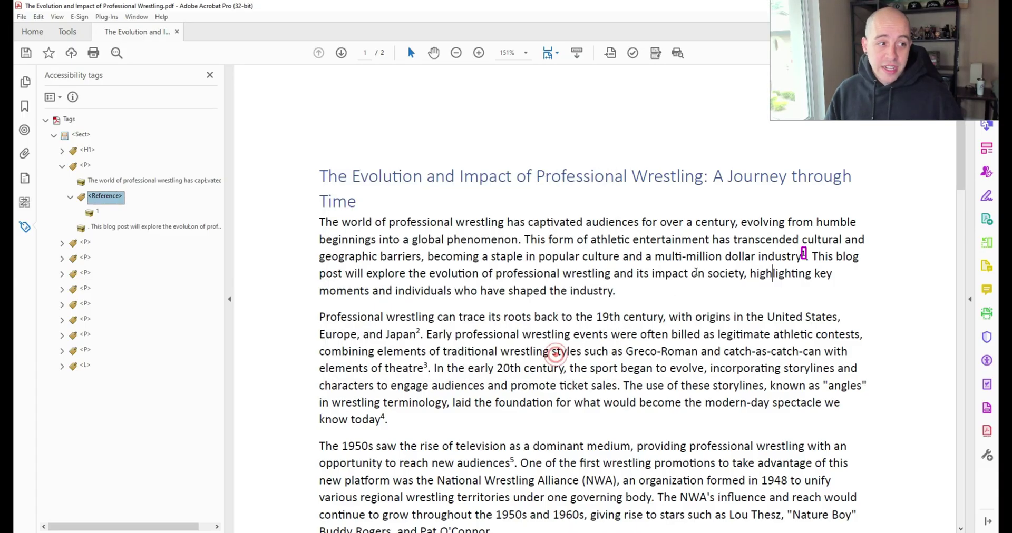
left_click(787, 255)
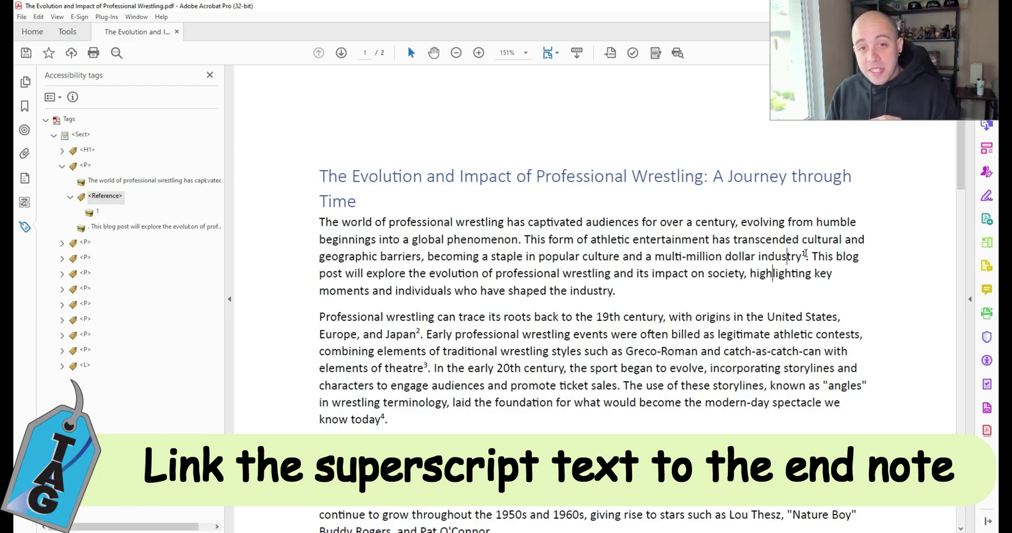
left_click_drag(806, 254, 800, 255)
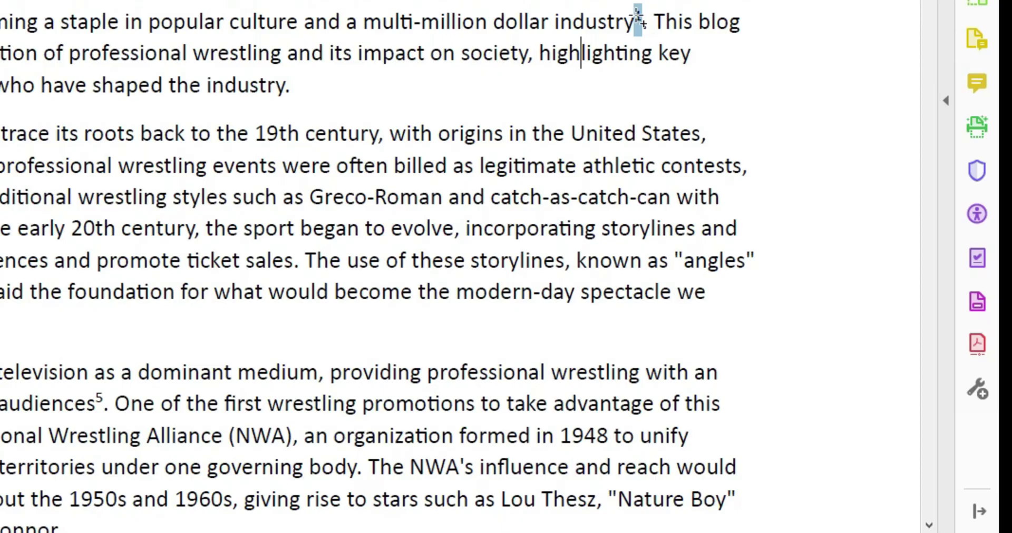
Create a Go to a page view link from superscript 1 to the End Notes on page 2
right_click(804, 255)
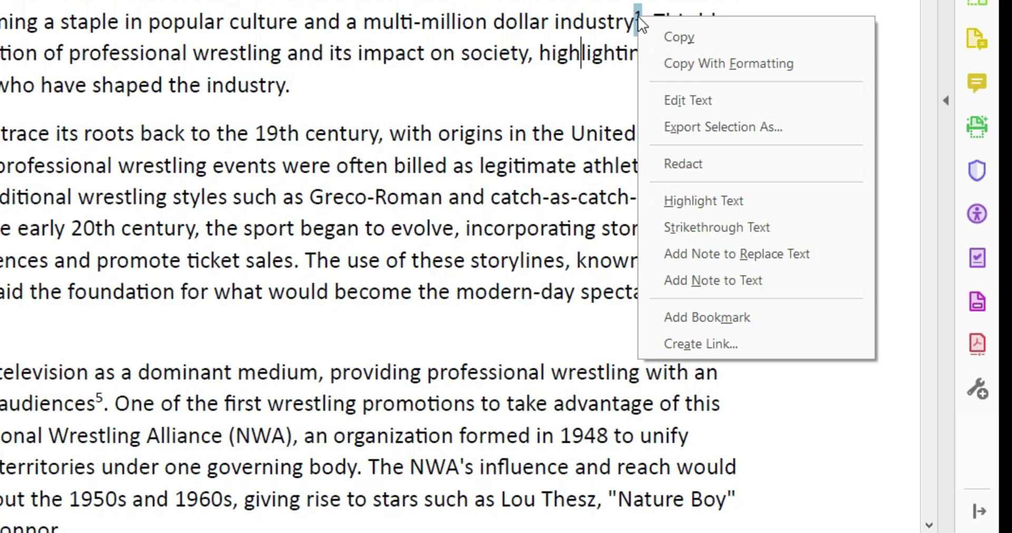
left_click(726, 347)
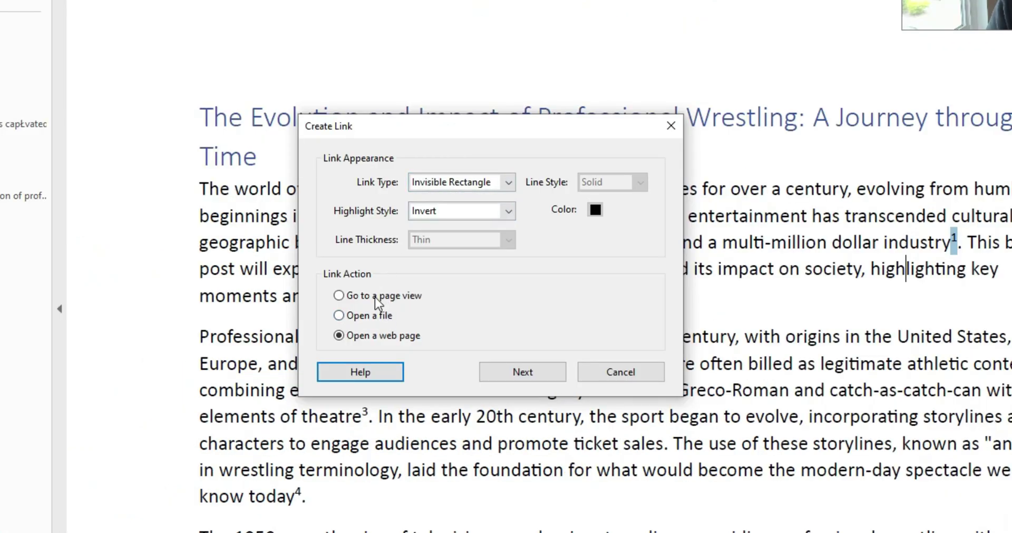
left_click(375, 298)
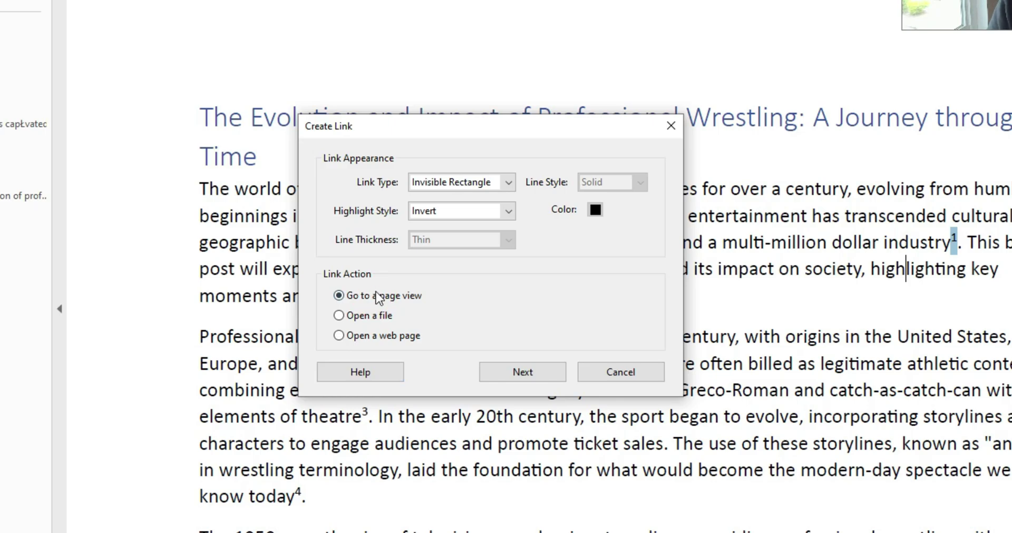
left_click(537, 374)
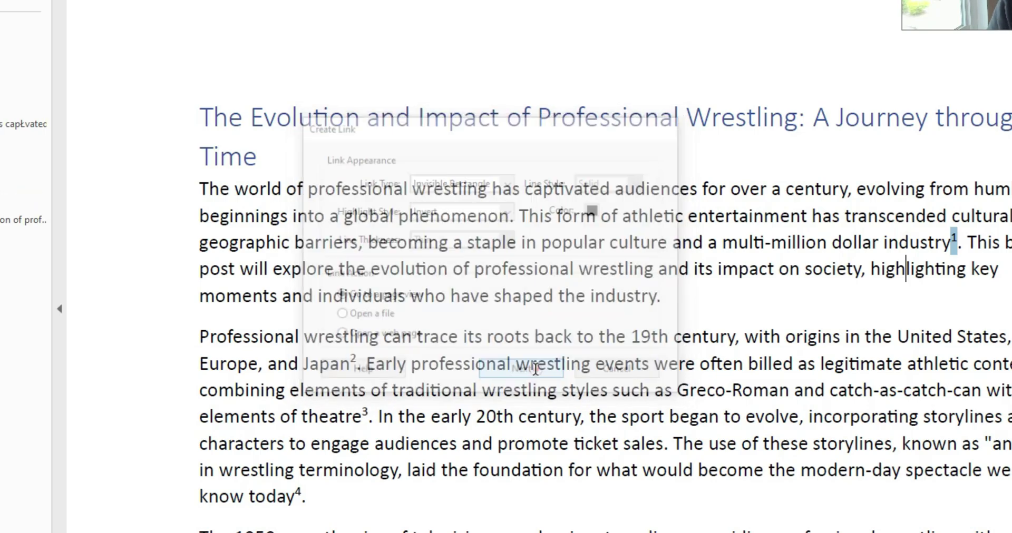
scroll(776, 328, "down", 10)
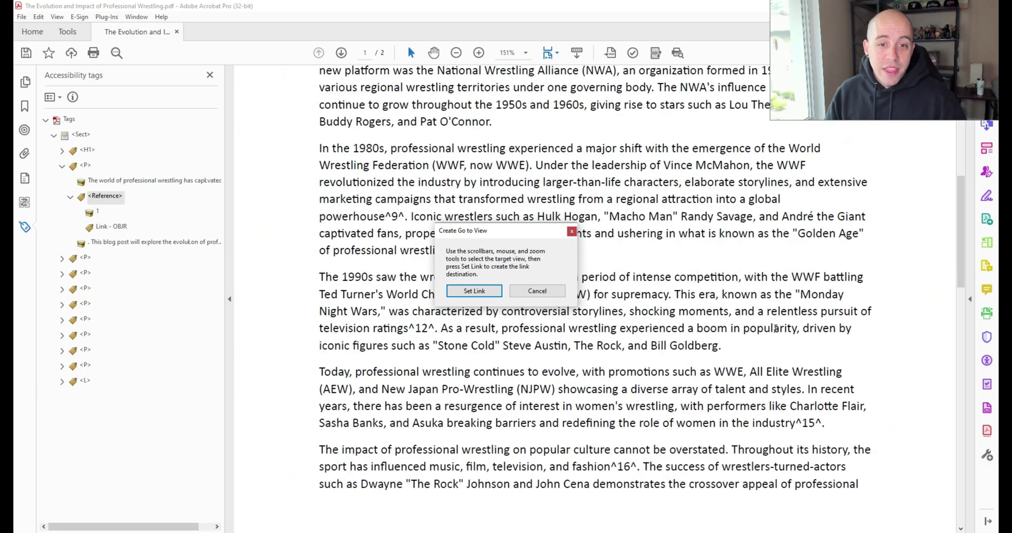
scroll(776, 329, "down", 12)
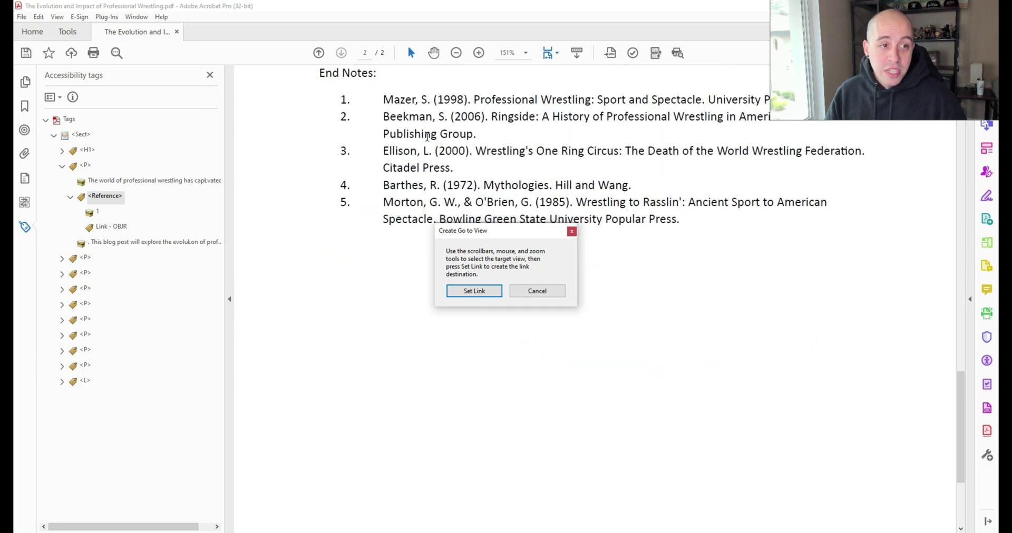
left_click(493, 291)
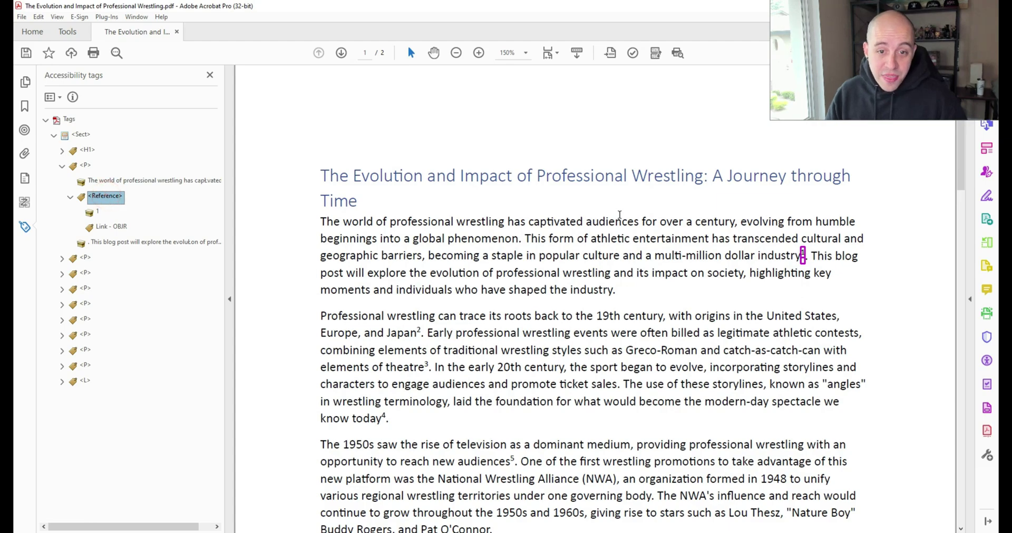
left_click(619, 214)
left_click(803, 255)
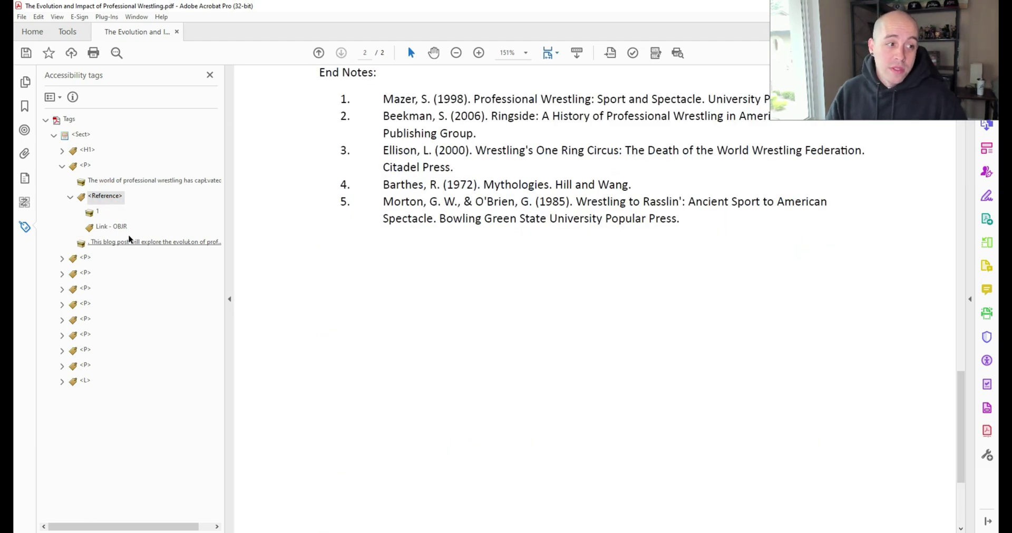
left_click(103, 202)
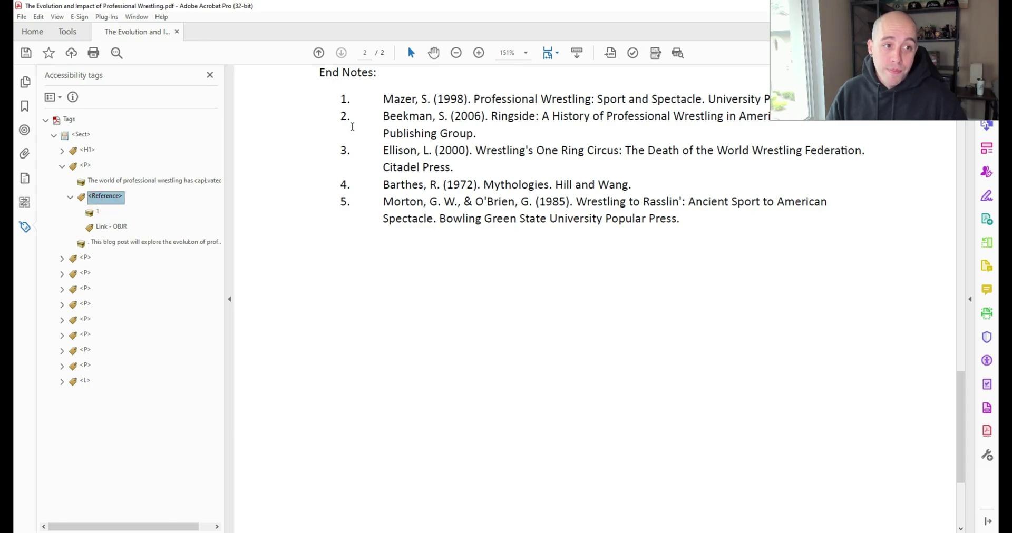
left_click_drag(378, 99, 704, 85)
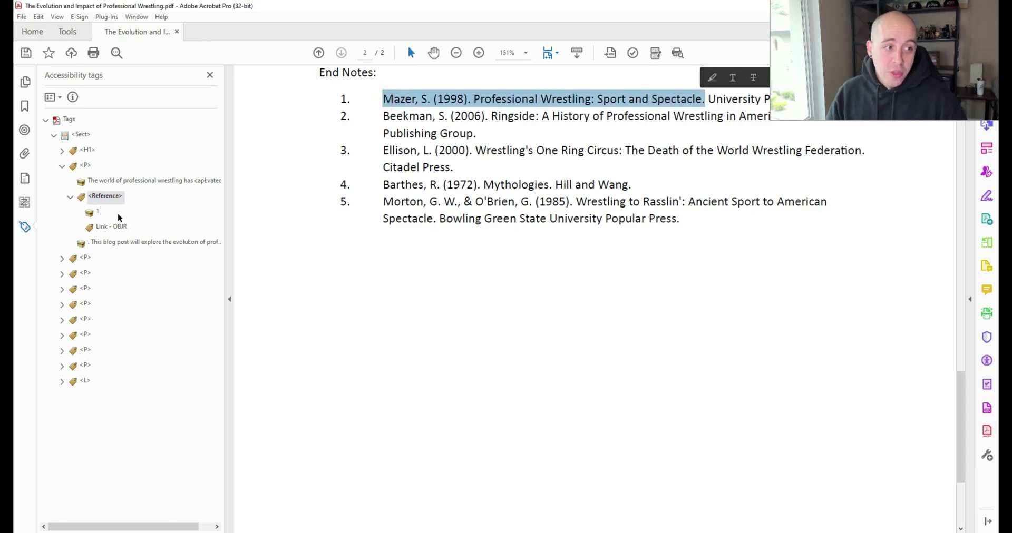
key("alt+Left")
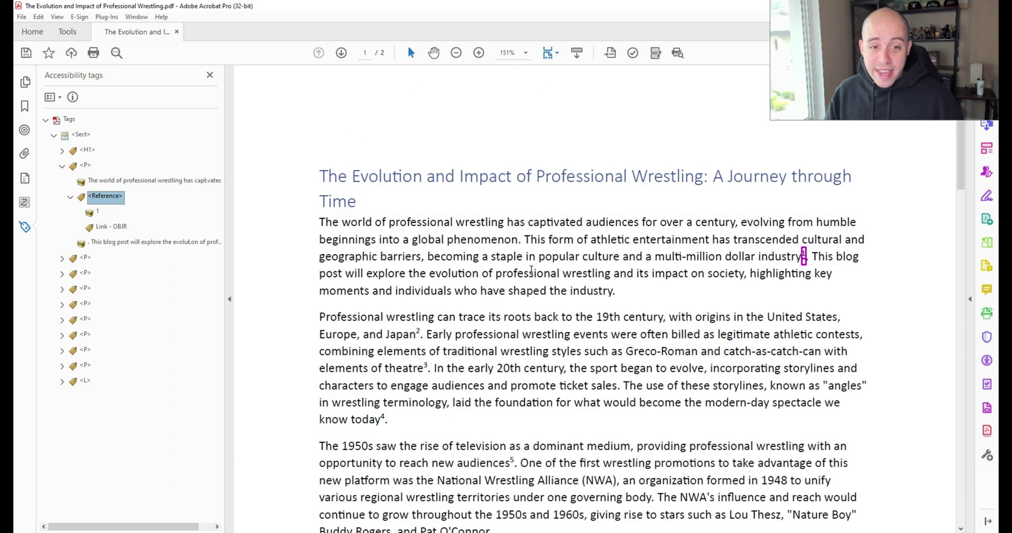
Give the <Reference> tag the alternate text 'Superscript 1. Refers to End note 1 on page 2'
right_click(109, 201)
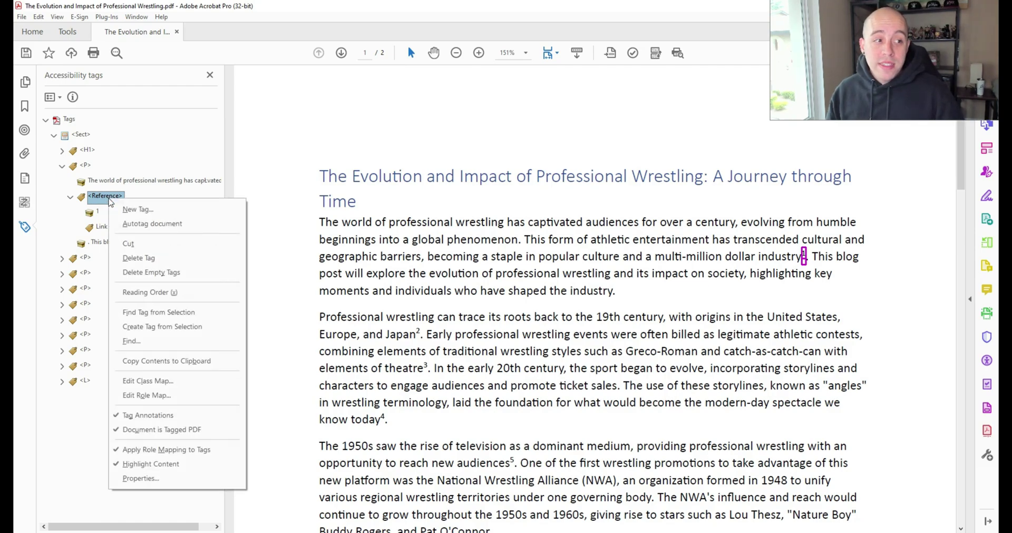
left_click(140, 478)
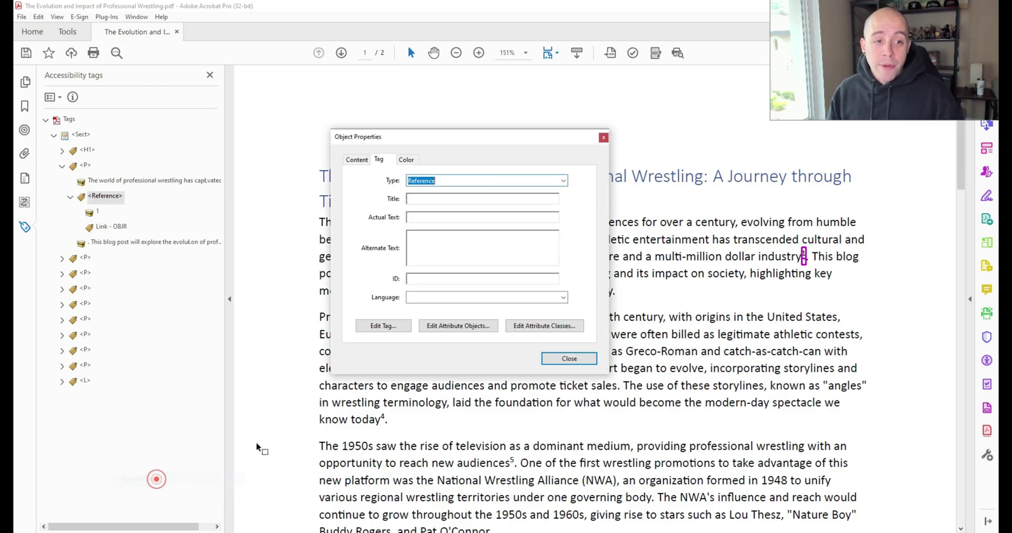
left_click(431, 238)
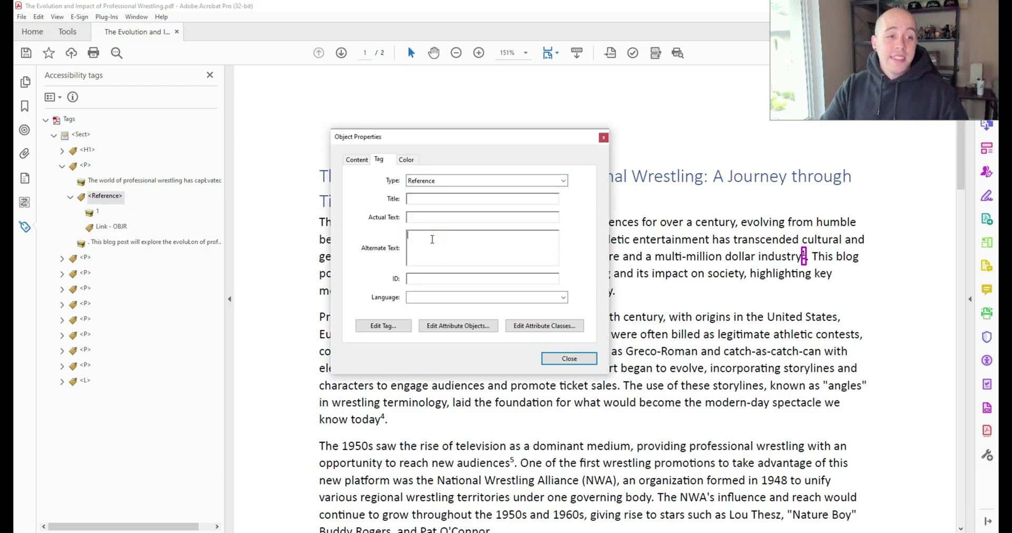
type("Supersc")
type("ript 1. Refers to En")
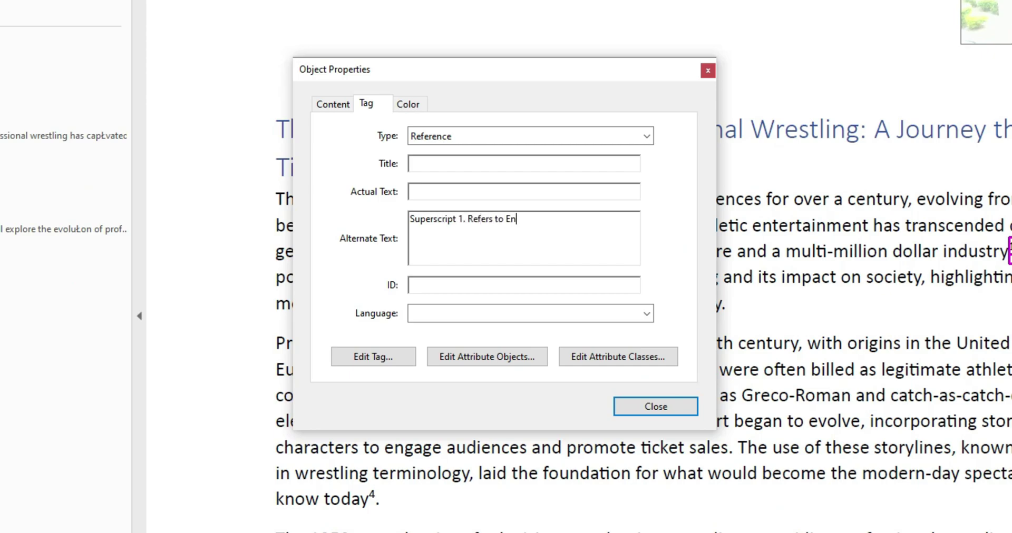
type("d note 1 on page 2.")
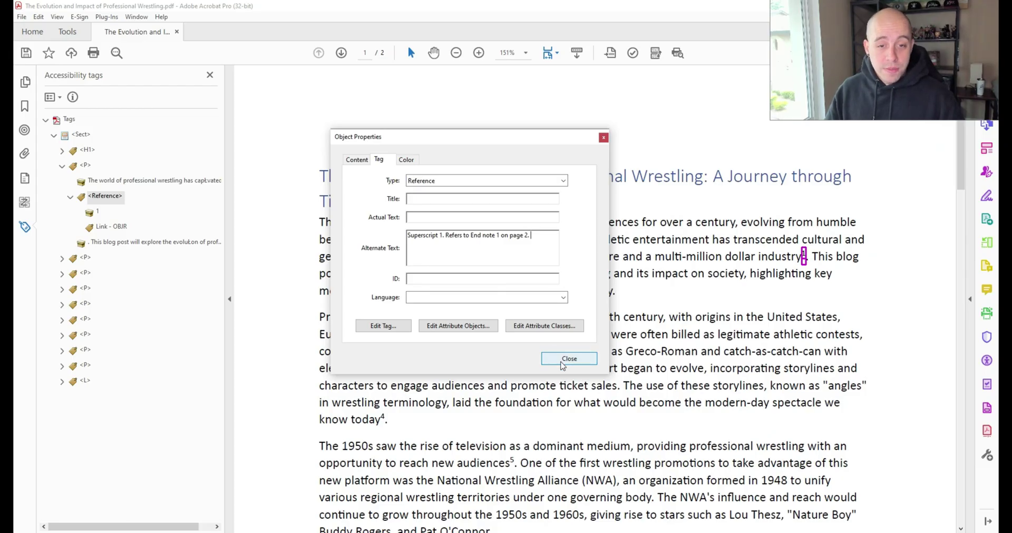
left_click(568, 359)
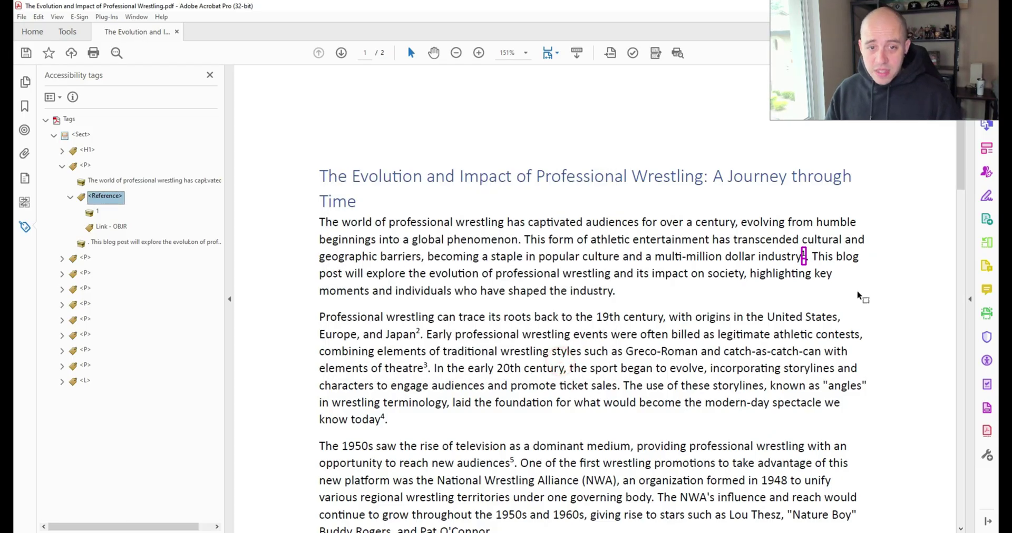
left_click(845, 281)
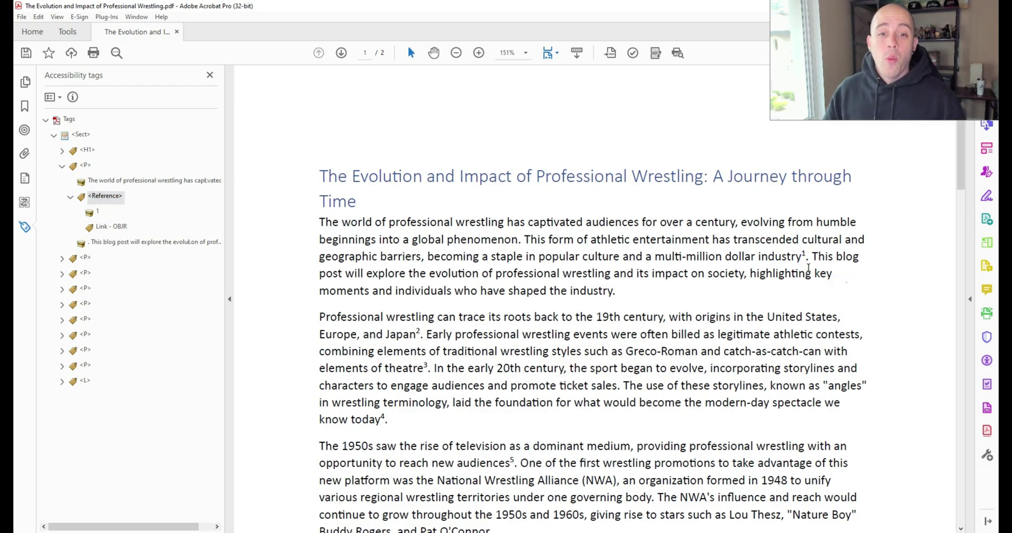
Move end note 1's tag into the first paragraph after <Reference> and rename it <Note>
scroll(805, 269, "up", 1, "ctrl")
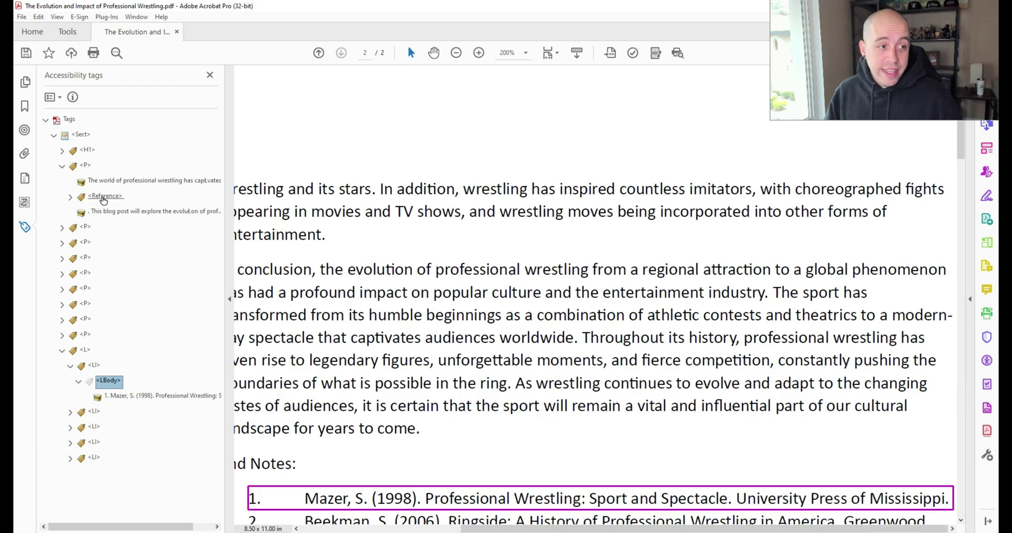
left_click(103, 197)
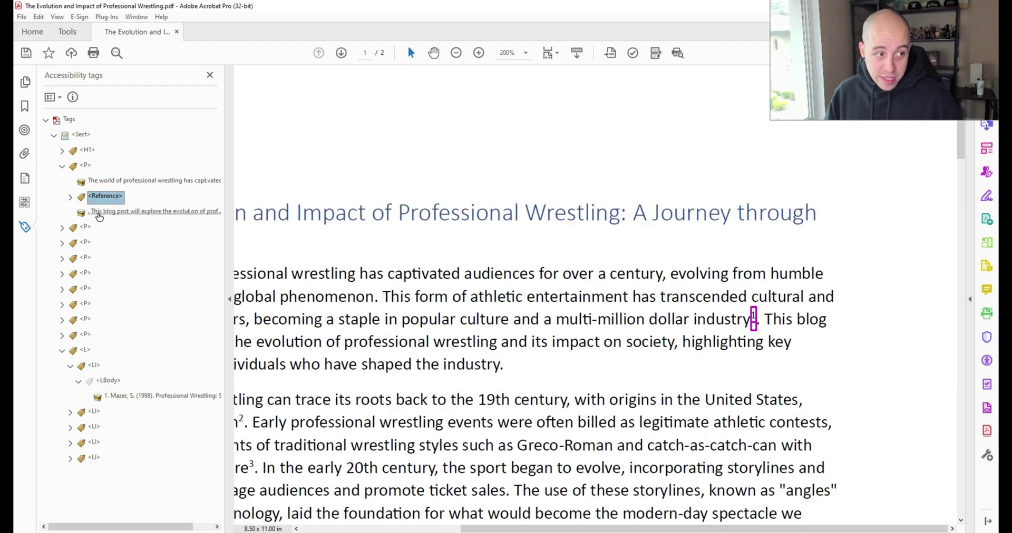
left_click_drag(99, 217, 100, 217)
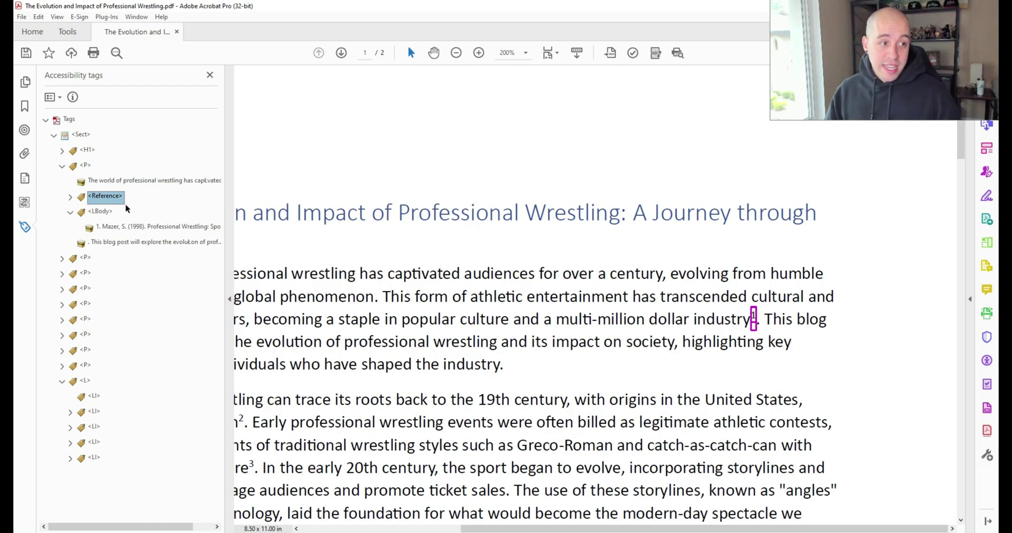
left_click(123, 210)
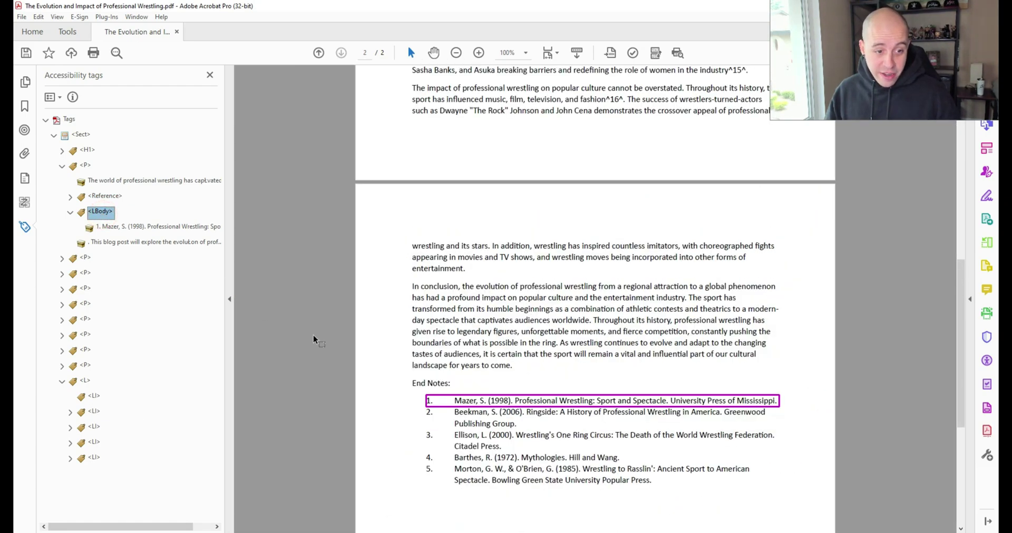
left_click(185, 241)
left_click(101, 210)
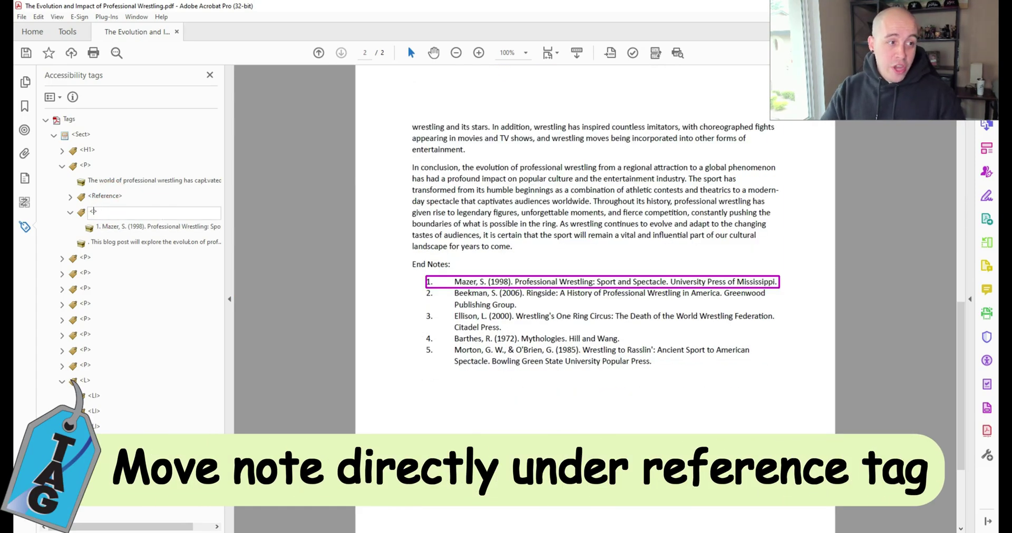
type("Note>")
key("Return")
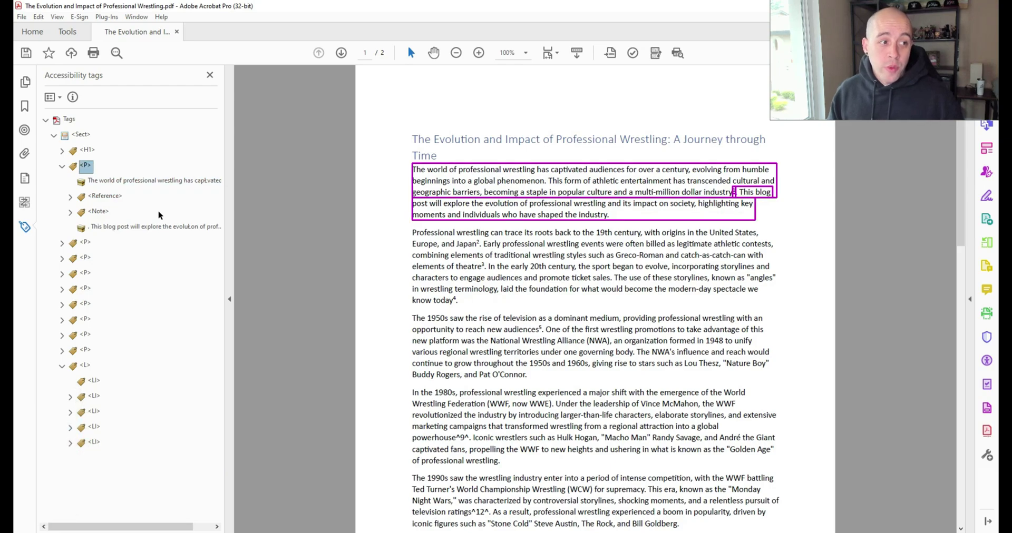
Step through the first paragraph's tags to confirm <Reference> is followed by <Note>
key("Left")
key("Right")
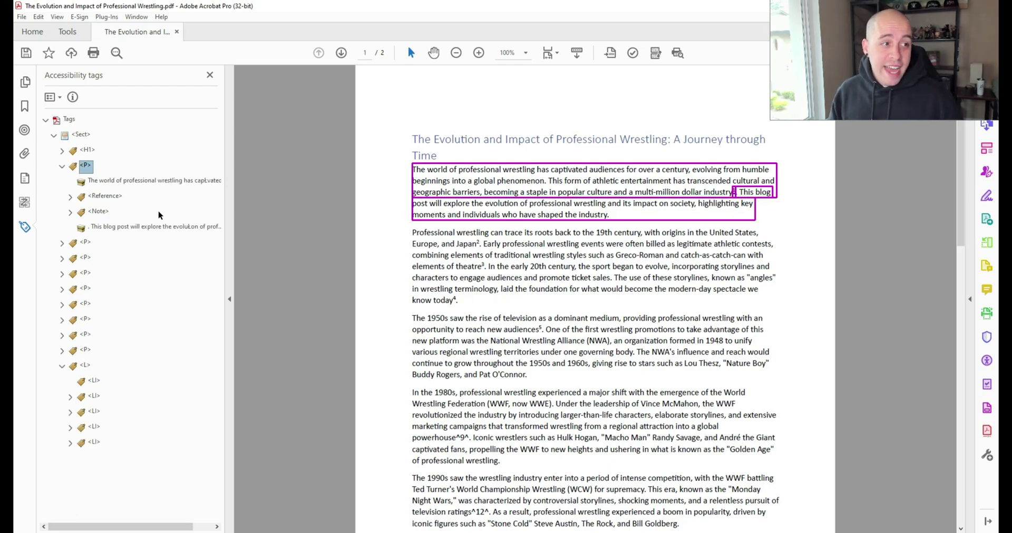
key("Down")
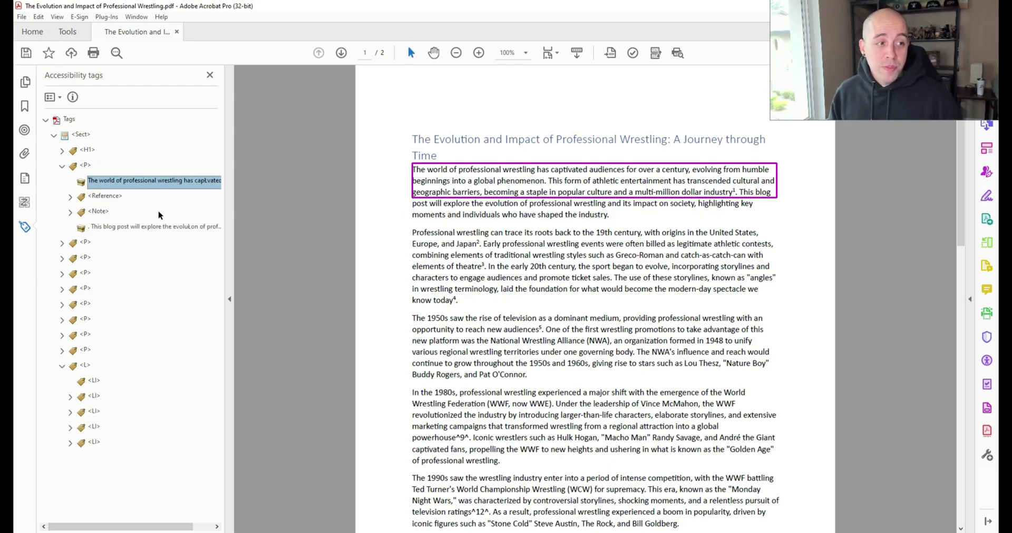
key("Down")
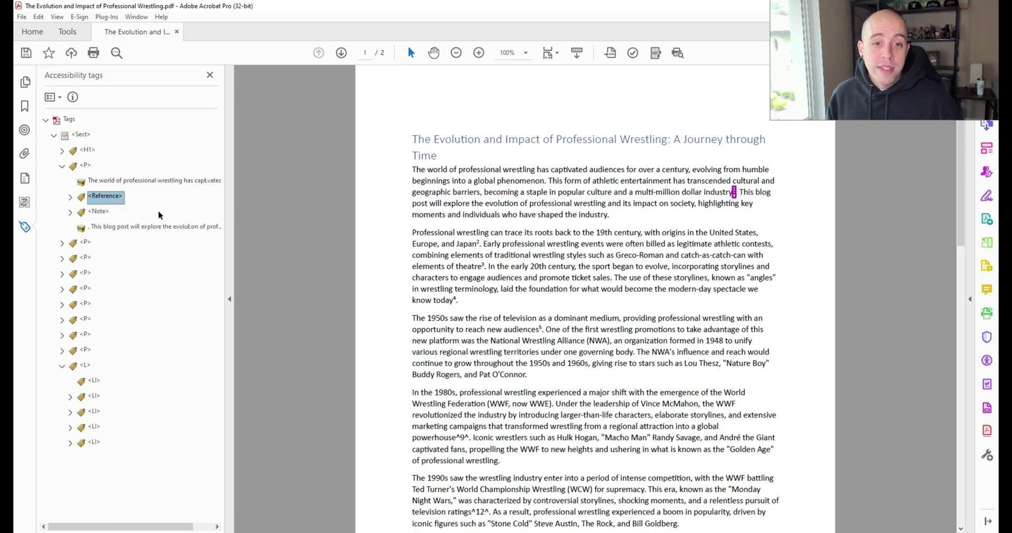
key("Down")
key("Down")
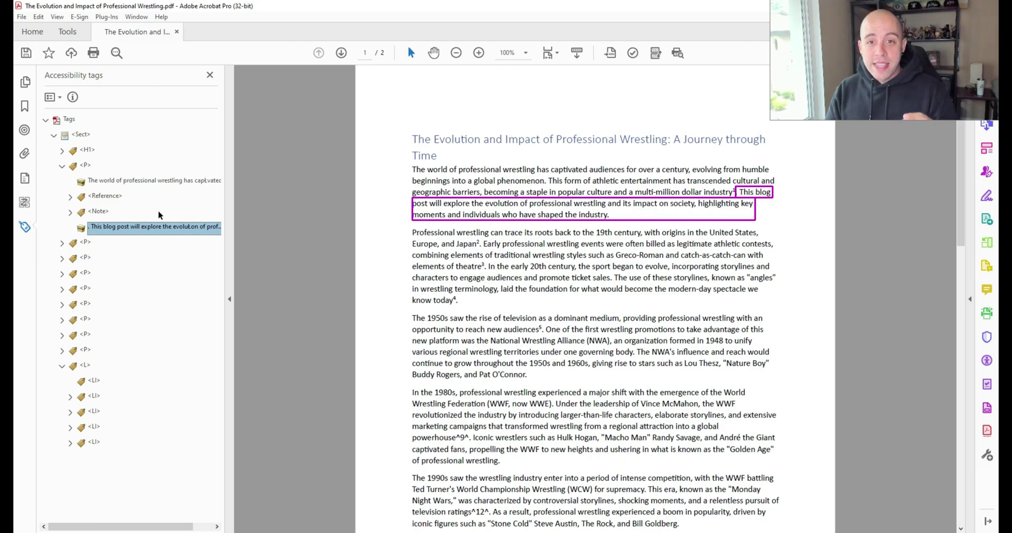
left_click(98, 212)
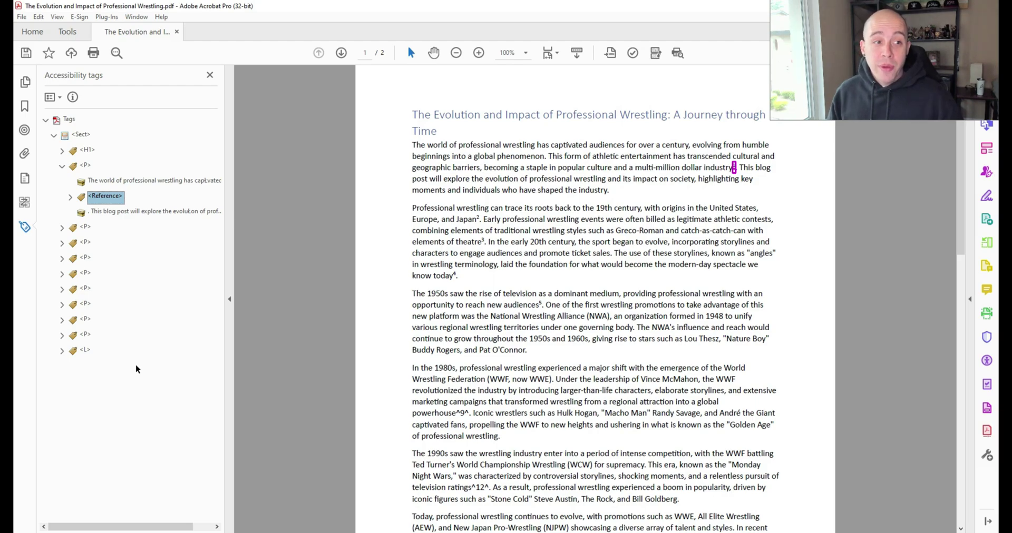
Expand the end-notes <L> list's first <LI> and copy end note 1's <LBody> contents to the clipboard
key("Down")
left_click(139, 357)
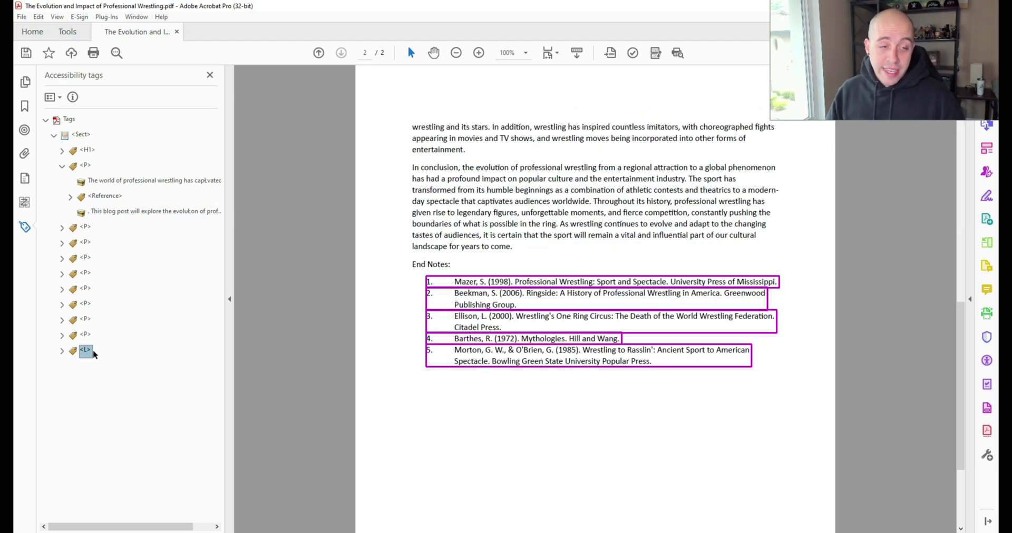
left_click(61, 351)
left_click(93, 366)
key("Right")
key("Right")
key("Right")
key("Right")
right_click(99, 381)
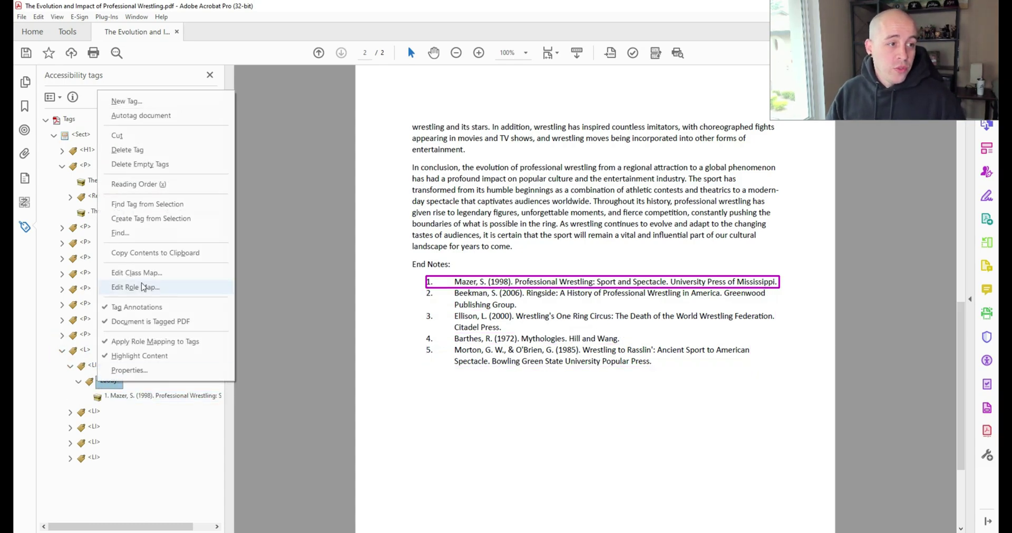
left_click(199, 253)
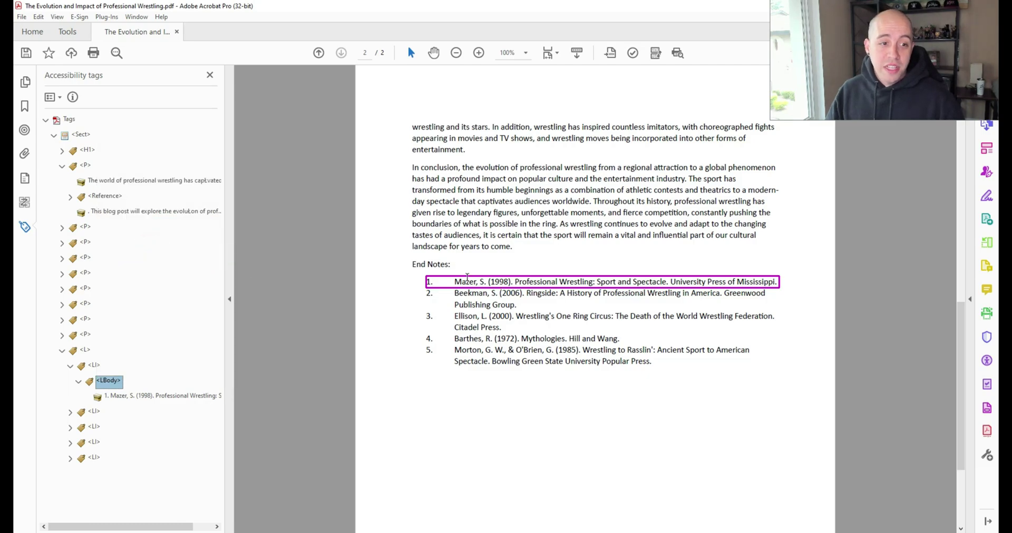
Set the <Reference> tag's actual text to 'Superscript 1.' followed by the pasted end note 1 citation
left_click(107, 199)
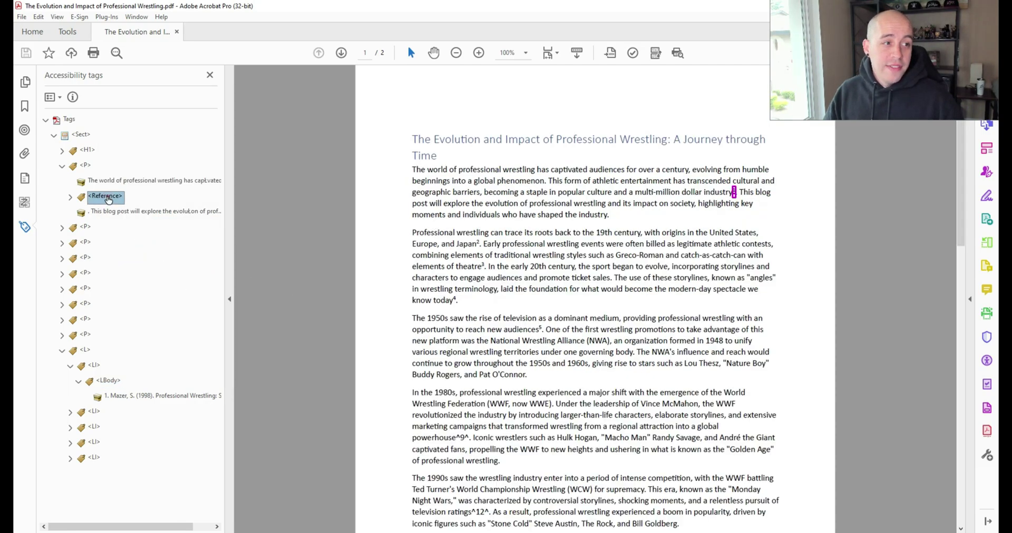
right_click(109, 201)
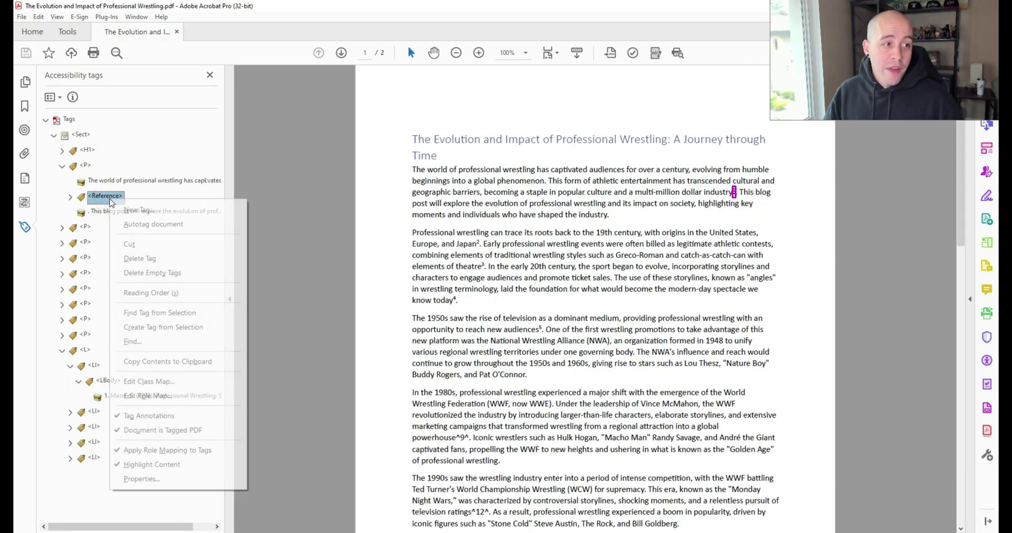
left_click(198, 479)
left_click(441, 244)
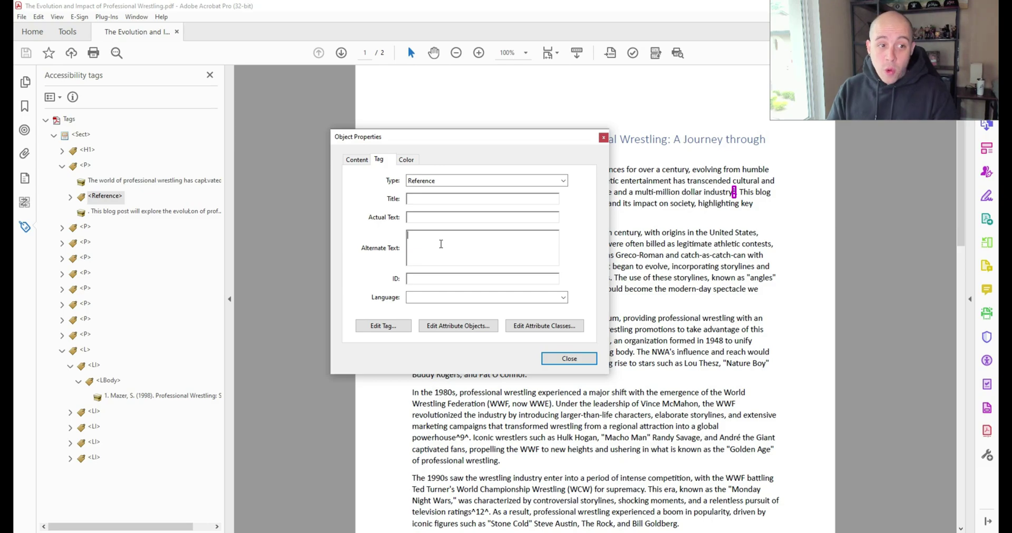
left_click(432, 216)
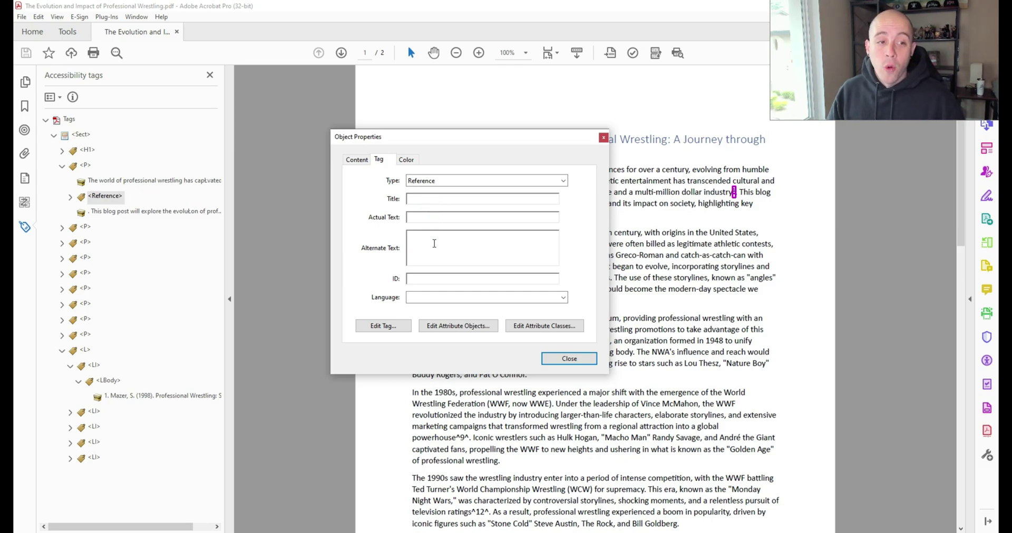
left_click(434, 243)
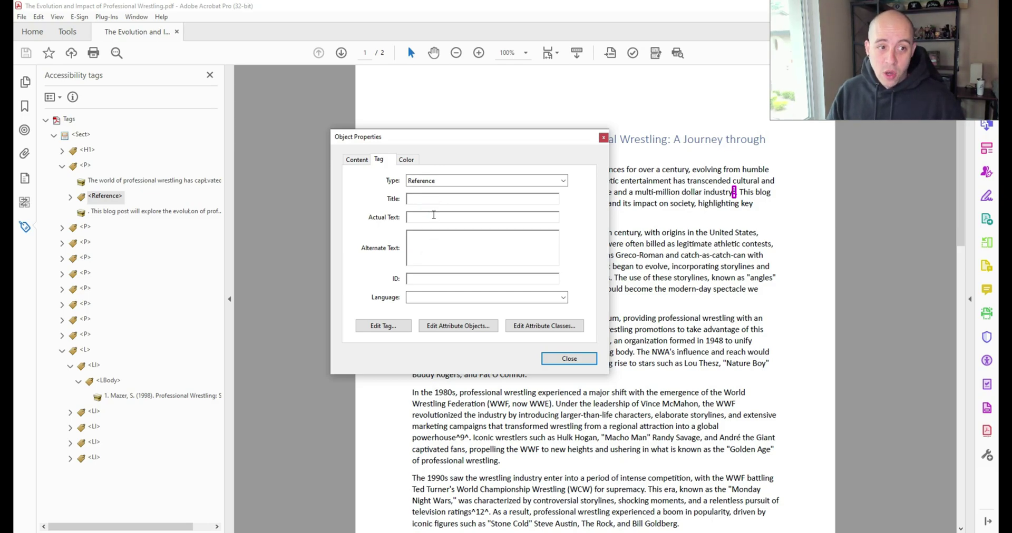
left_click(434, 215)
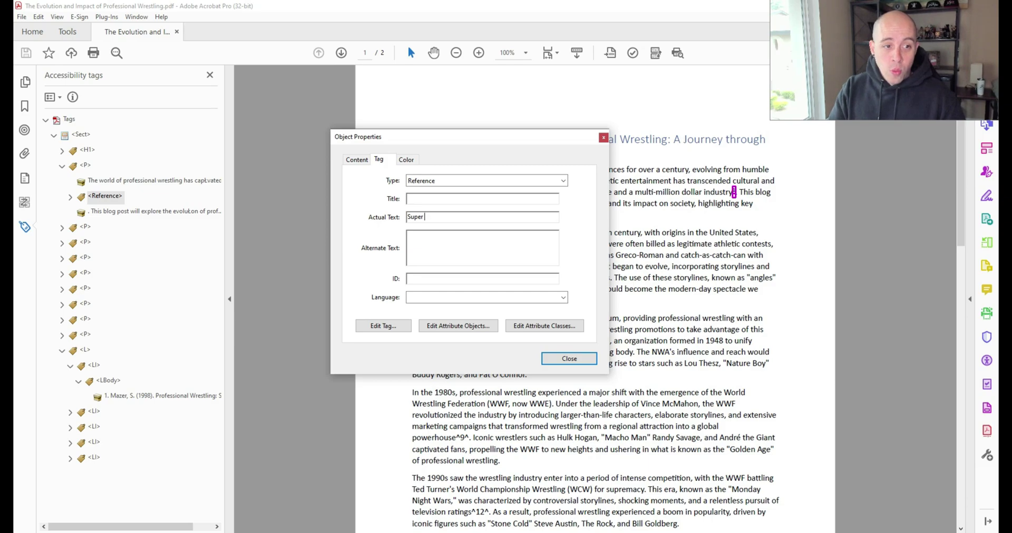
type("Mazer, S. (1998). Professional Wrestling: Sport and Spectacle. University Press of Mississippi.")
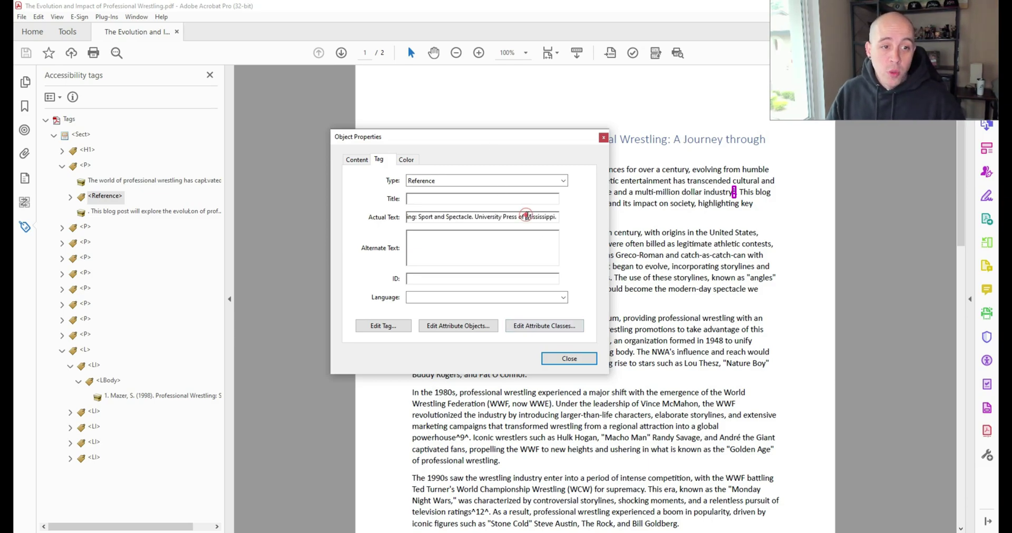
left_click(519, 223)
Keep the actual text, then change end note 1's content row to Artifact and collapse back to <L>
left_click(570, 358)
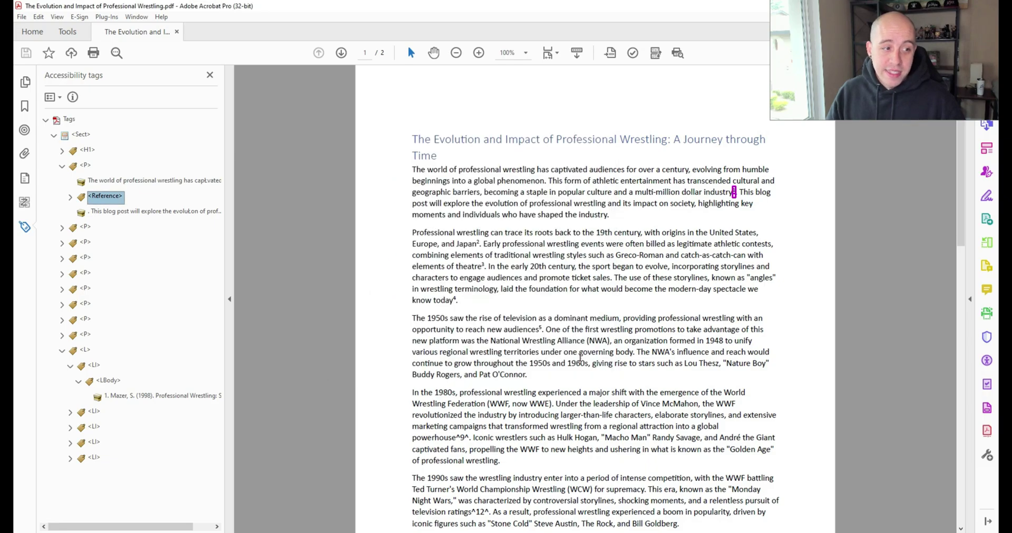
scroll(602, 351, "down", 15)
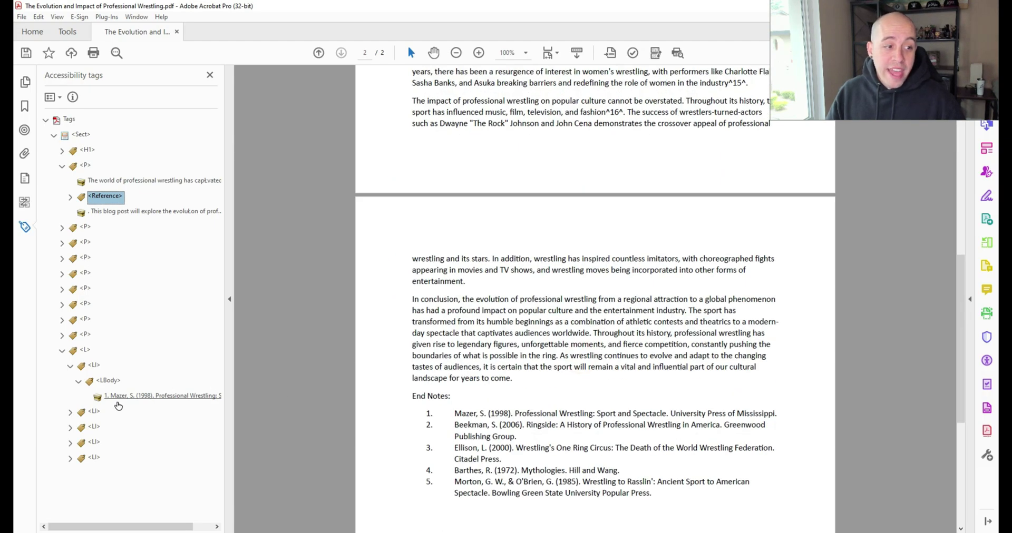
left_click(118, 399)
right_click(119, 401)
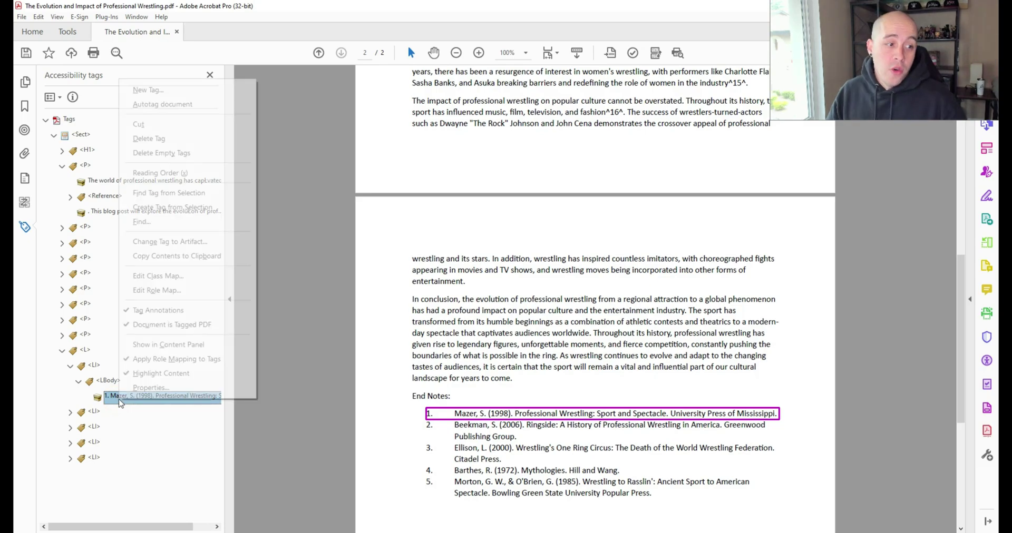
left_click(181, 243)
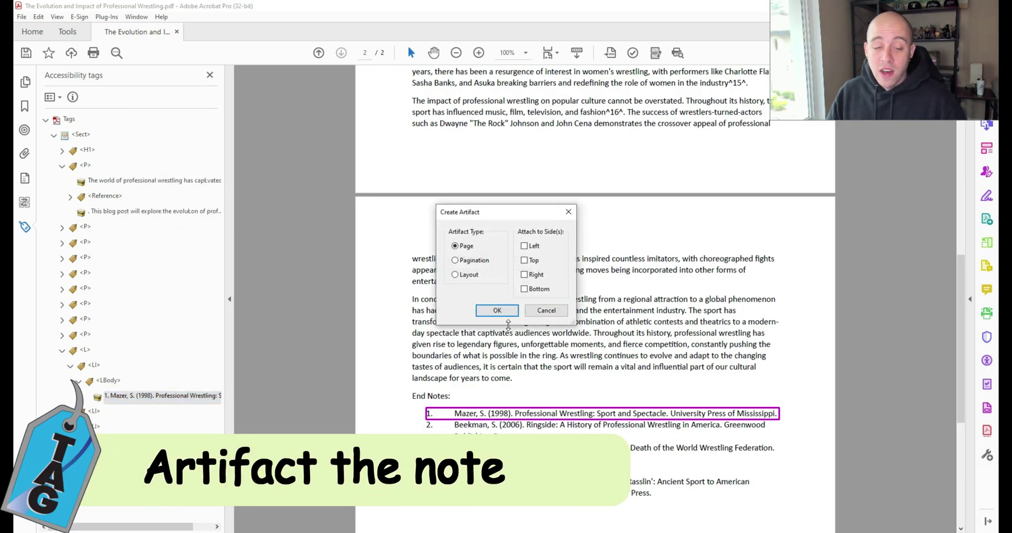
left_click(498, 311)
left_click(92, 366)
key("Left")
key("Left")
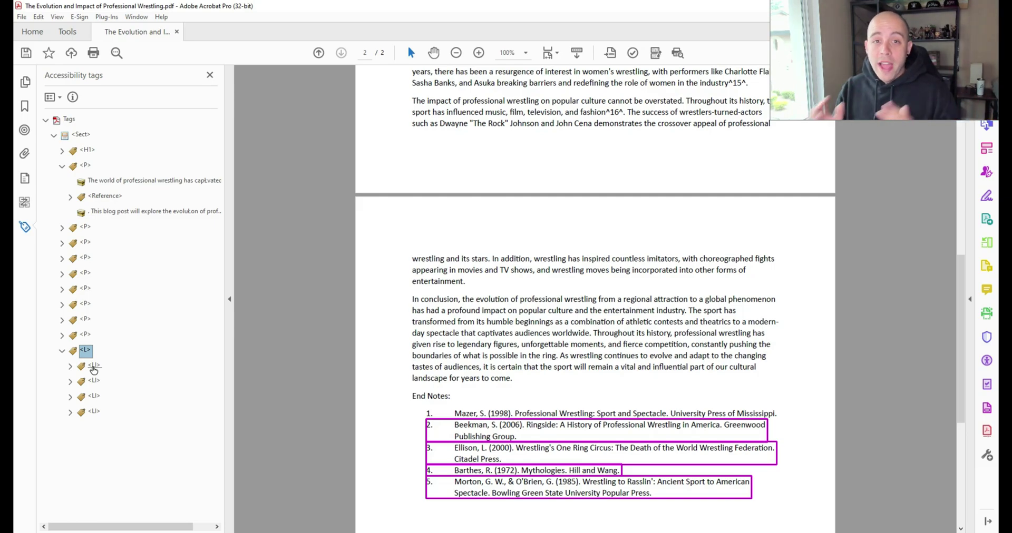
Add a new <Note> tag after the last <P> and nest the end-notes <L> list inside it
left_click(85, 334)
right_click(89, 335)
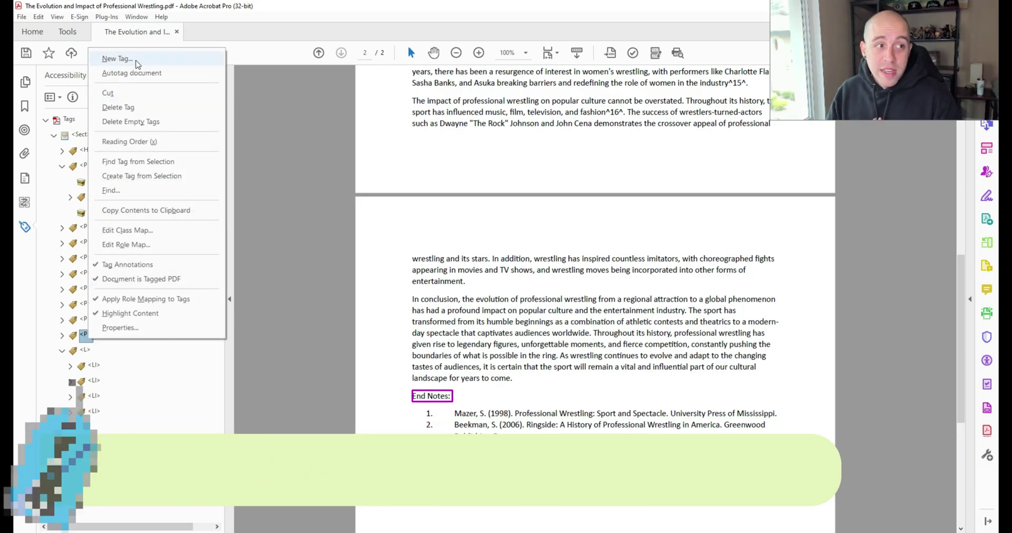
left_click(136, 64)
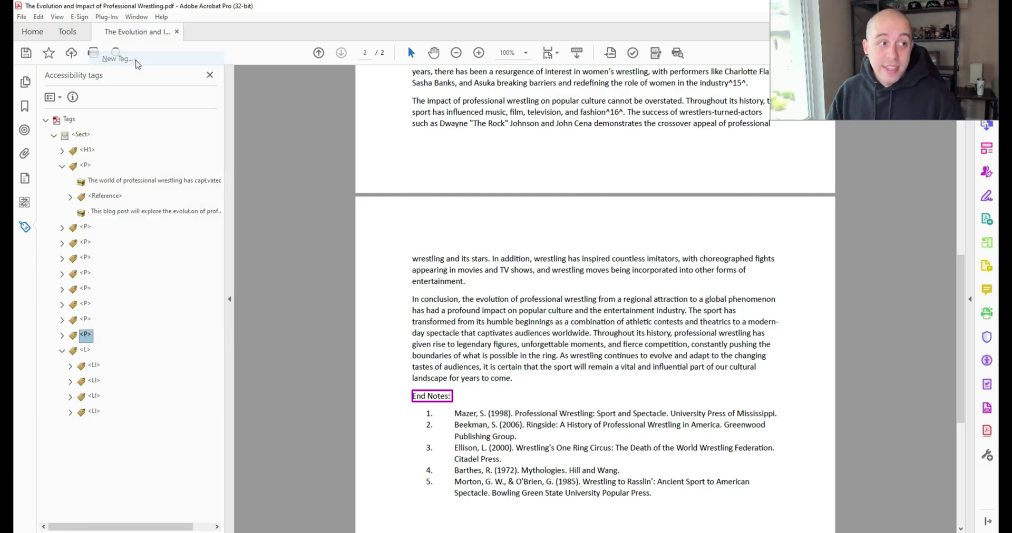
type("H2")
key("Return")
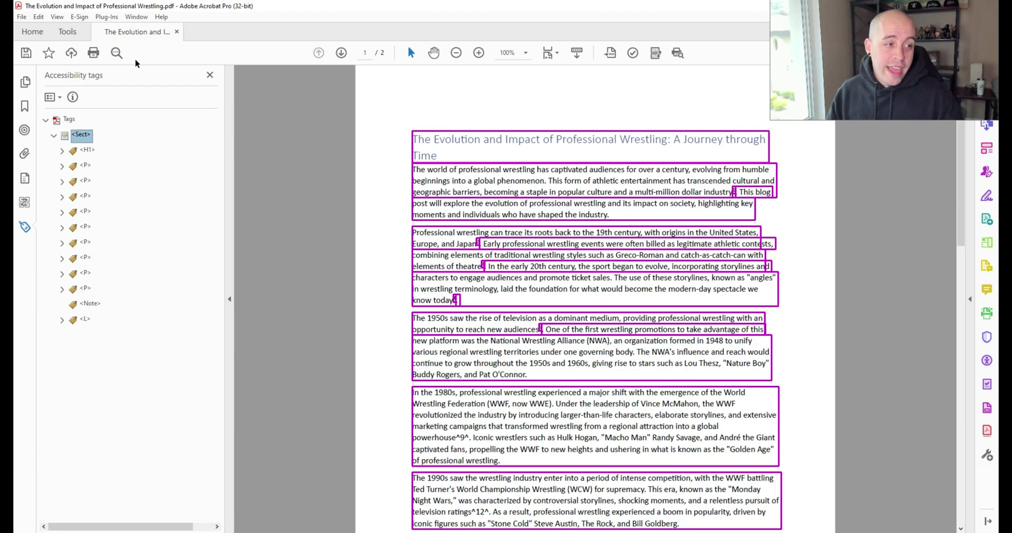
left_click(86, 319)
left_click_drag(87, 309, 90, 309)
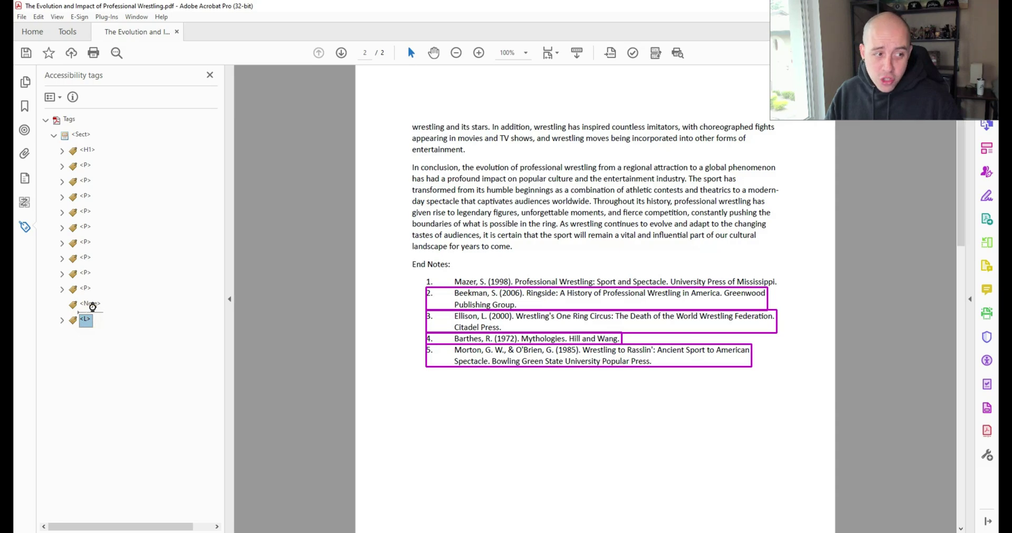
left_click(96, 311)
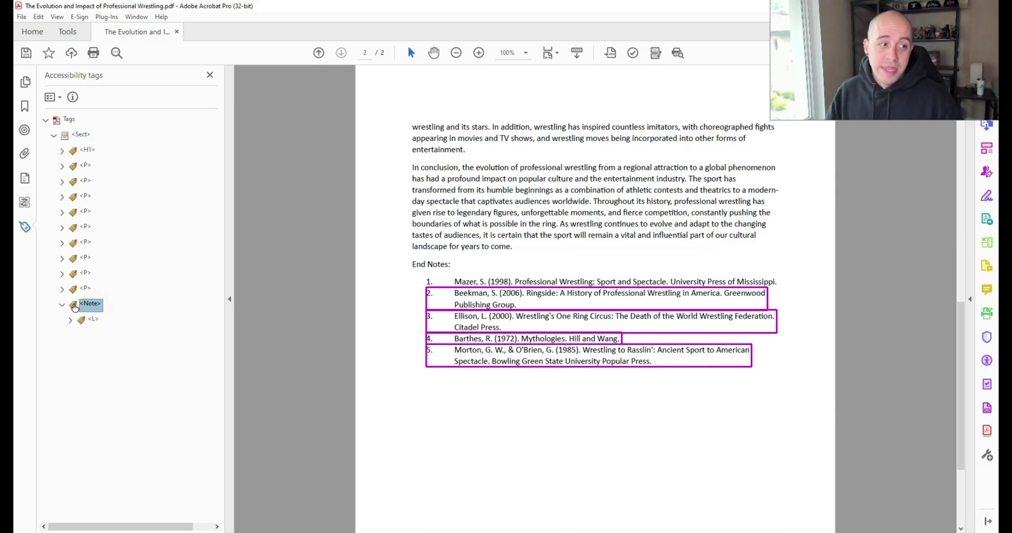
left_click(63, 306)
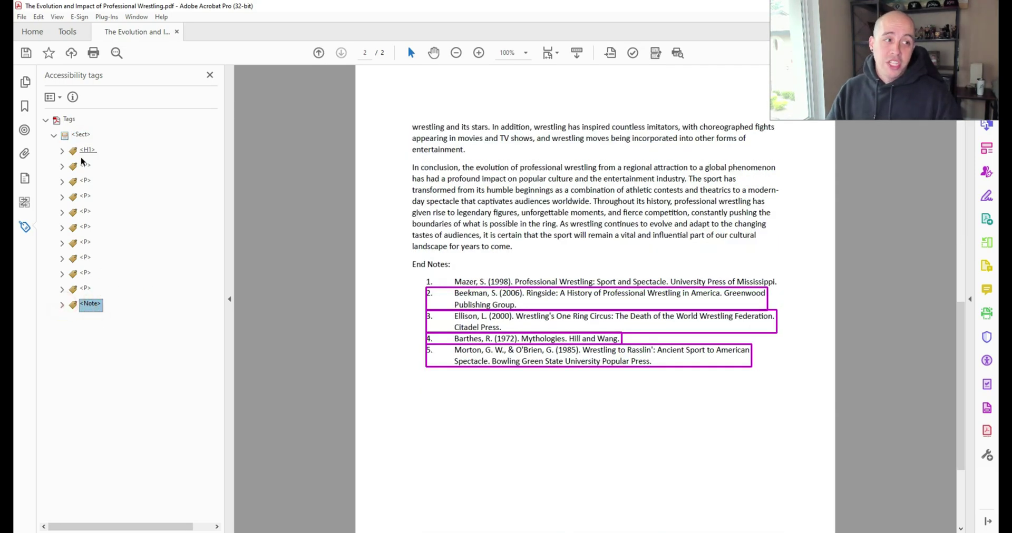